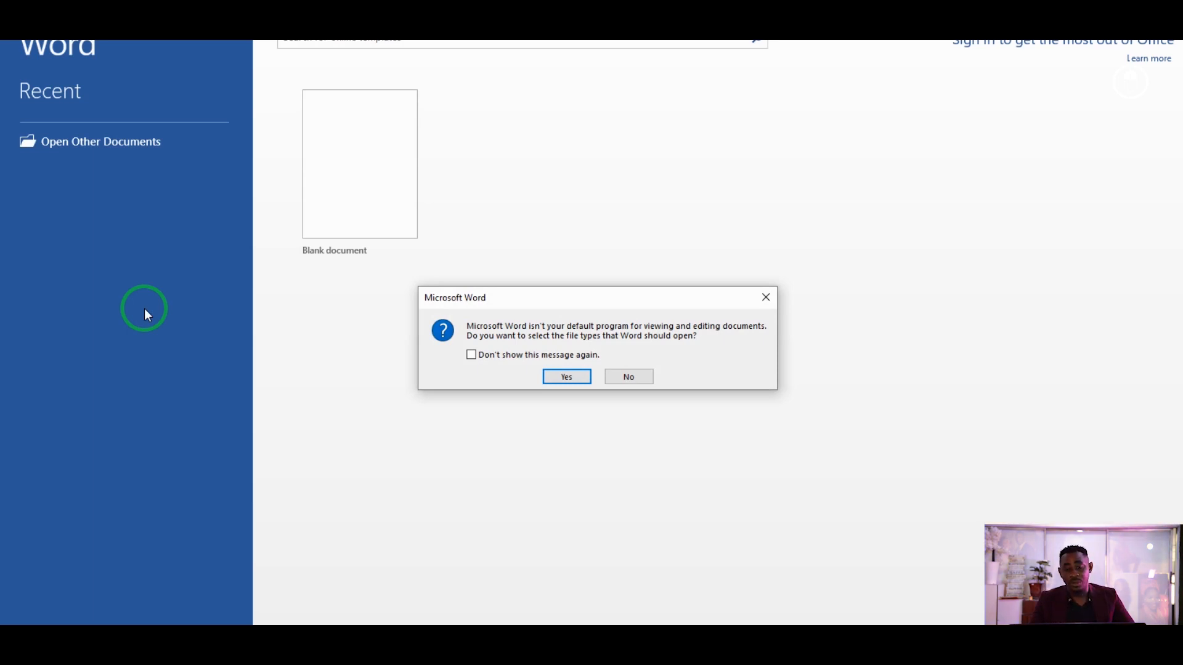
Decline the default-program prompt and start a new blank document with page layout options showing.
{"action": "left_click", "coordinate": [629, 375]}
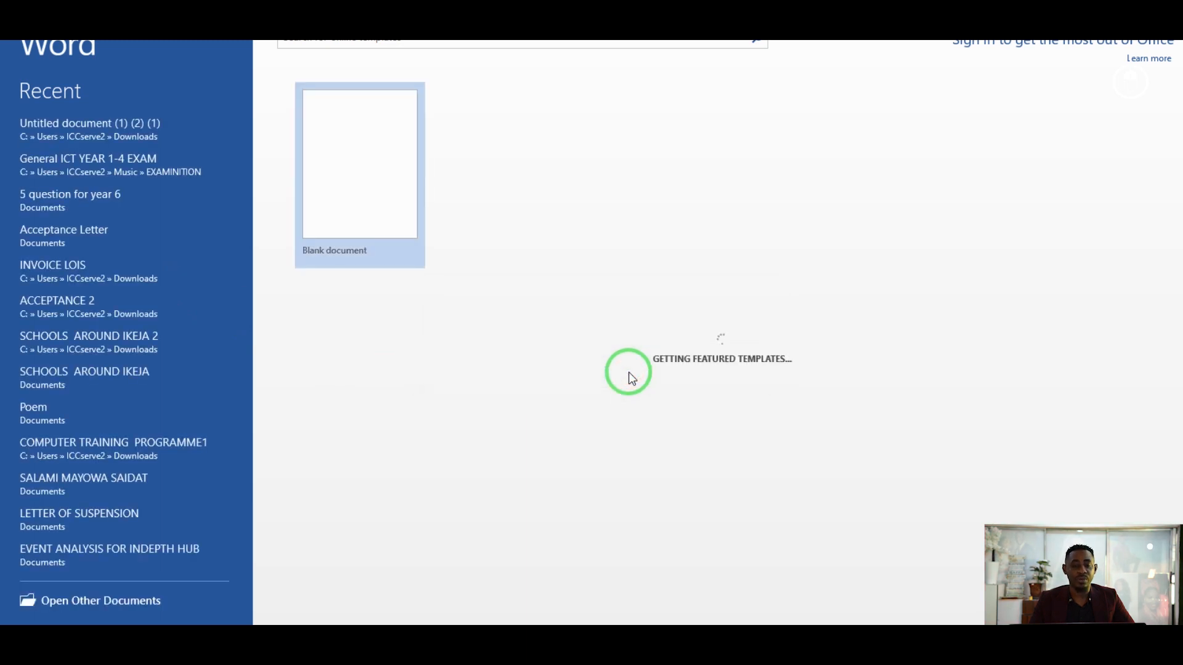
{"action": "left_click", "coordinate": [369, 170]}
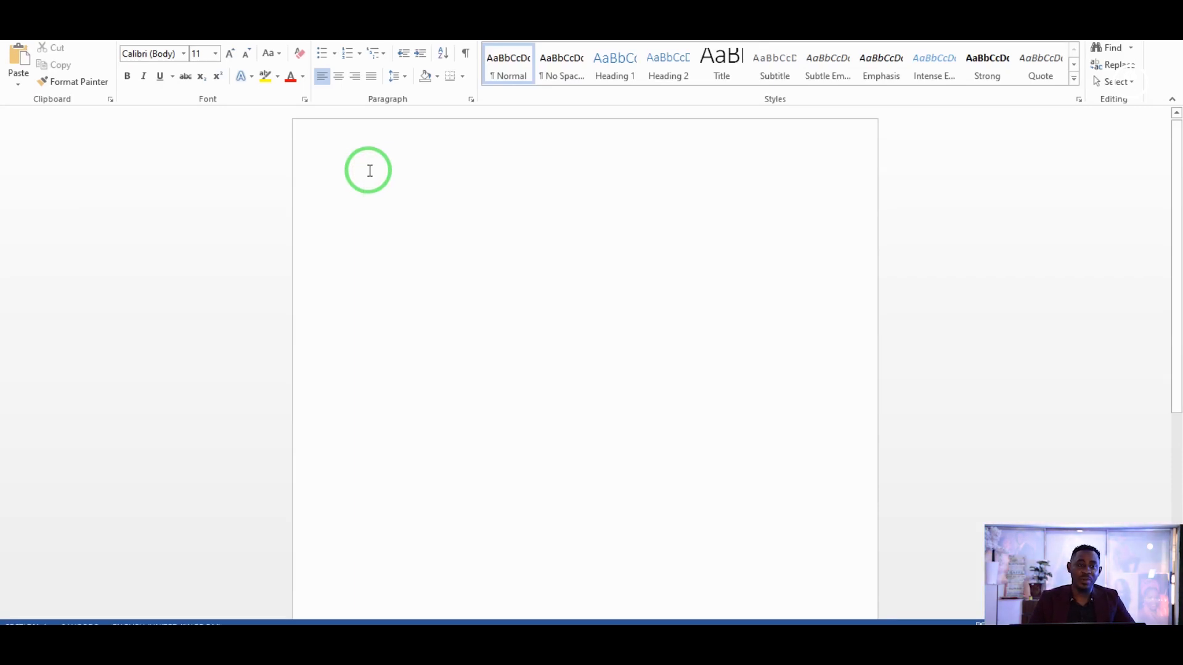
{"action": "left_click", "coordinate": [220, 23]}
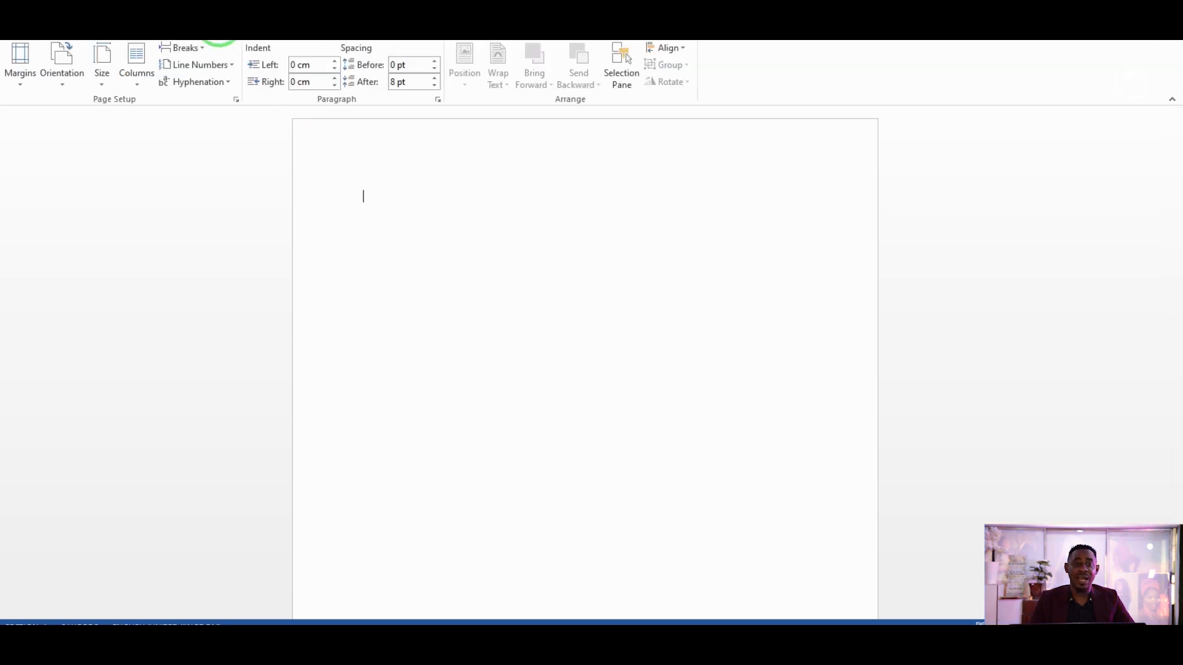
Apply the Narrow margin preset, 1.27 cm on every side.
{"action": "left_click", "coordinate": [28, 65]}
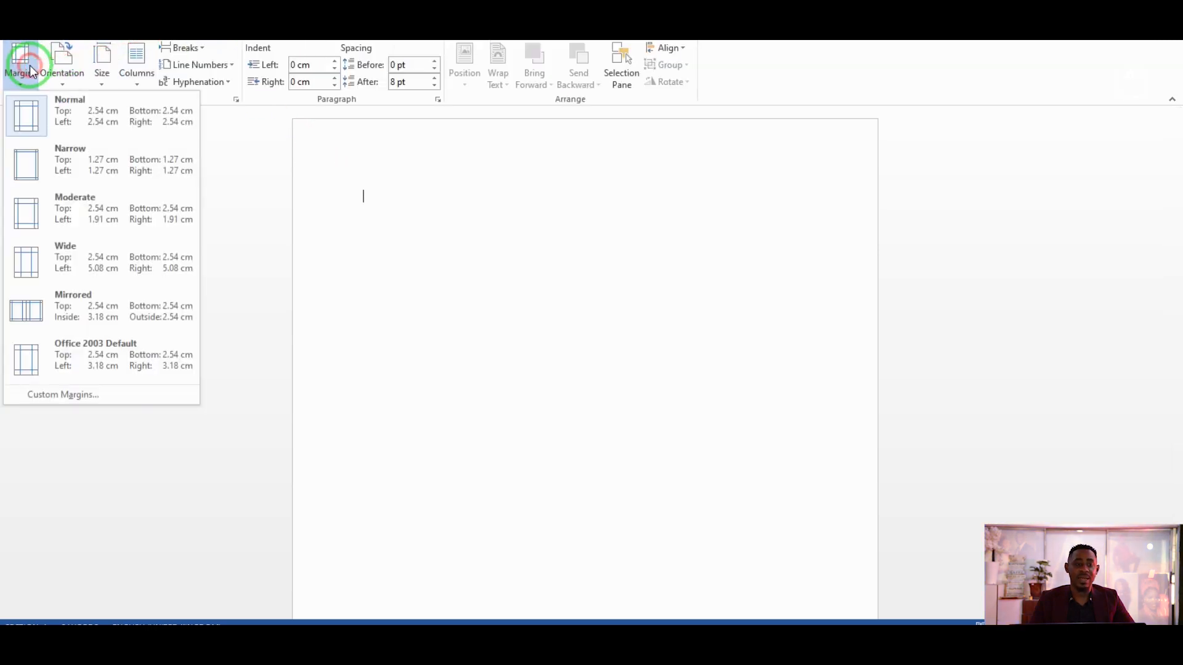
{"action": "left_click", "coordinate": [52, 160]}
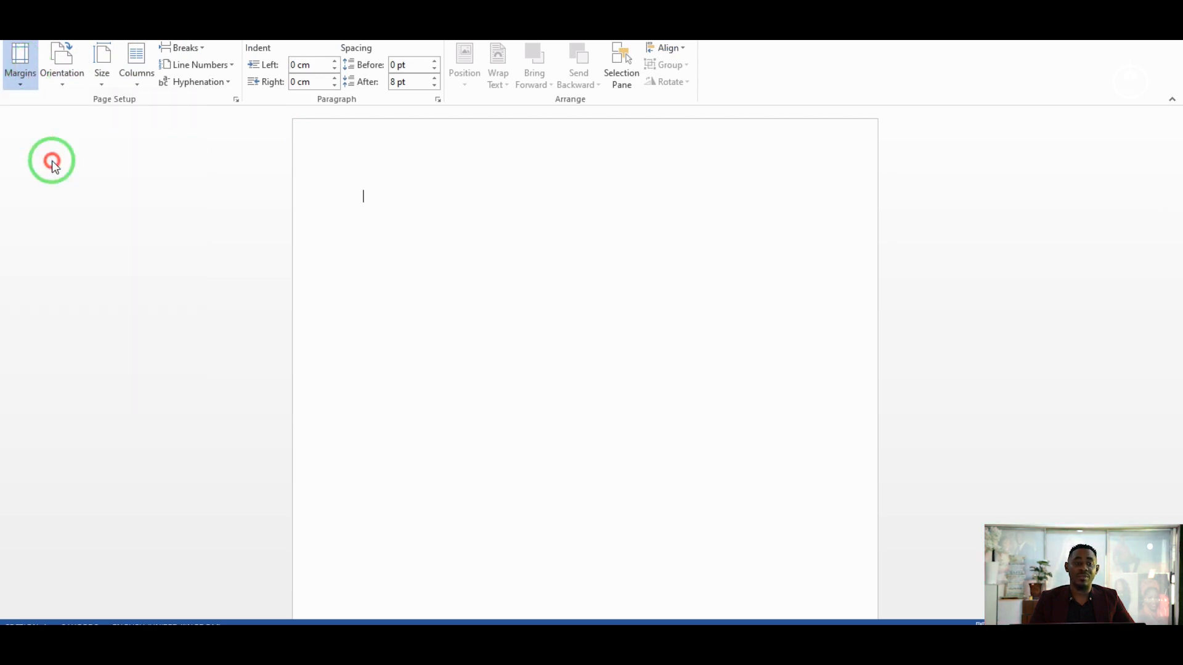
{"action": "left_click", "coordinate": [20, 73]}
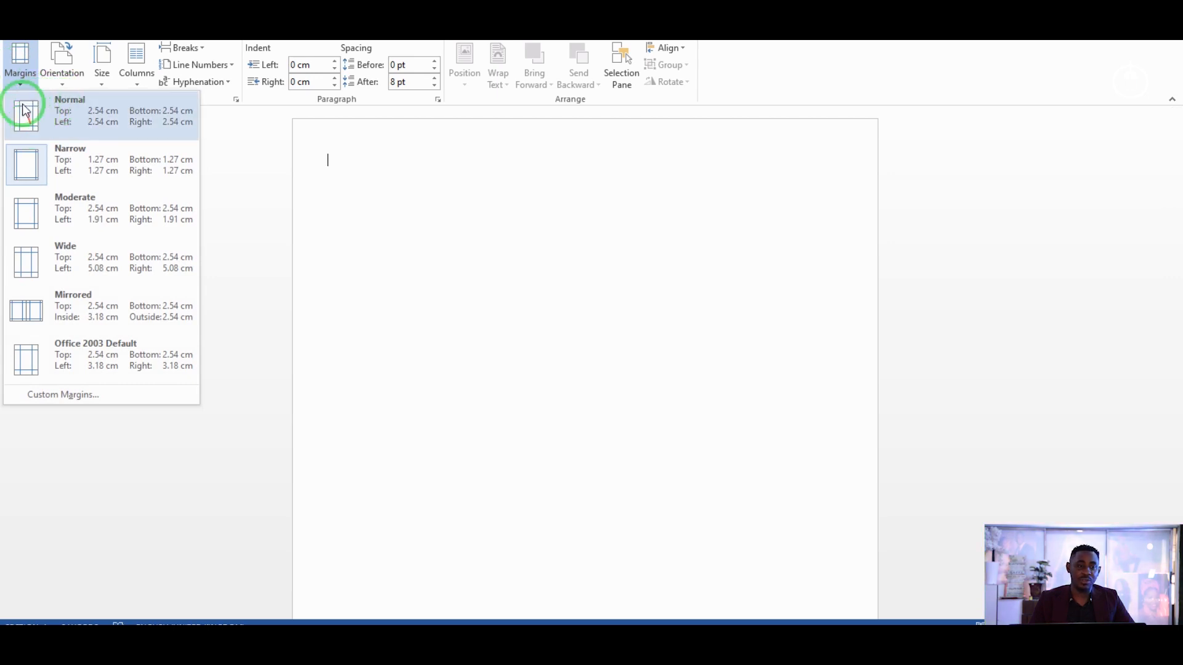
{"action": "left_click", "coordinate": [25, 167]}
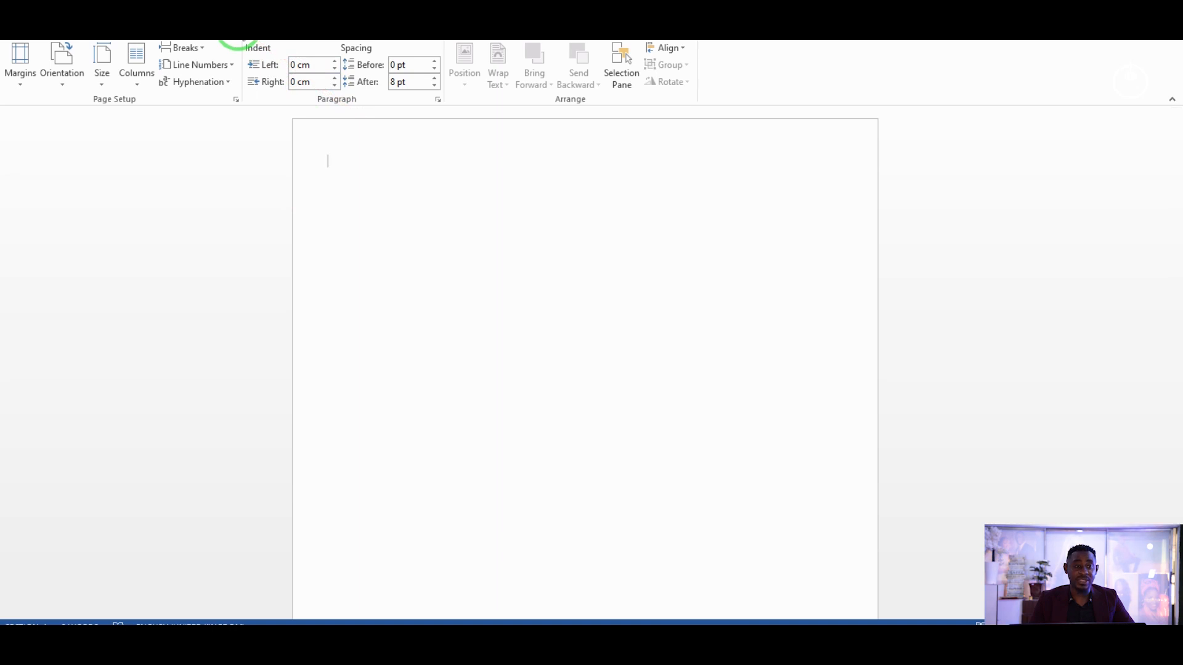
{"action": "left_click", "coordinate": [64, 74]}
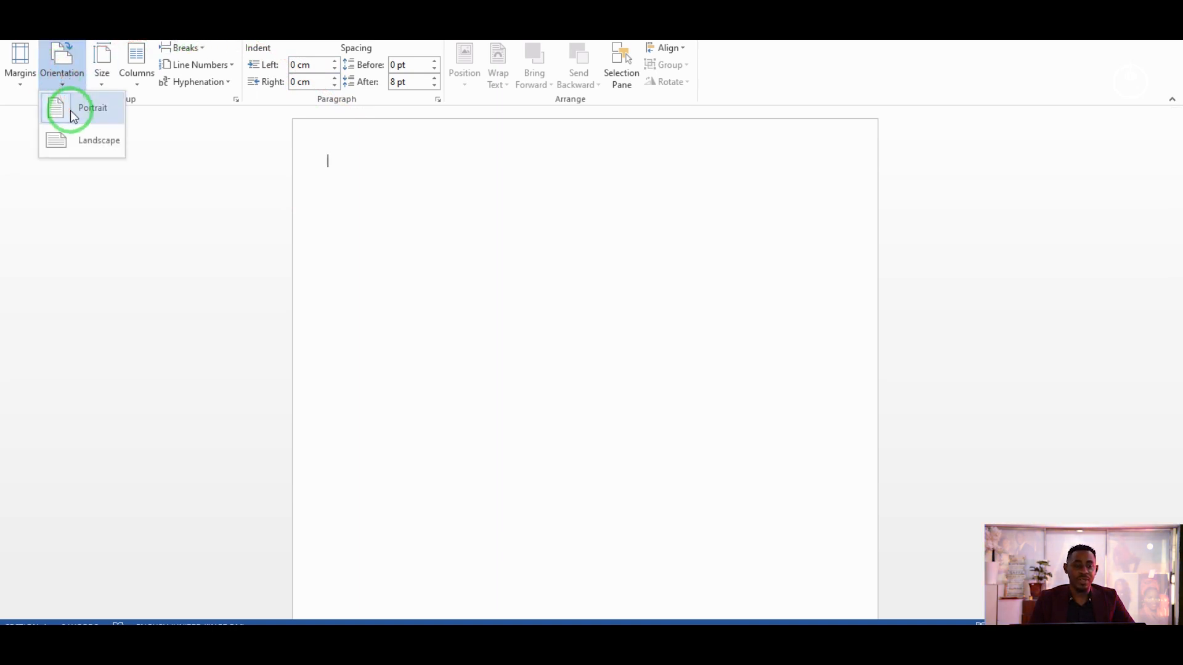
{"action": "left_click", "coordinate": [93, 143]}
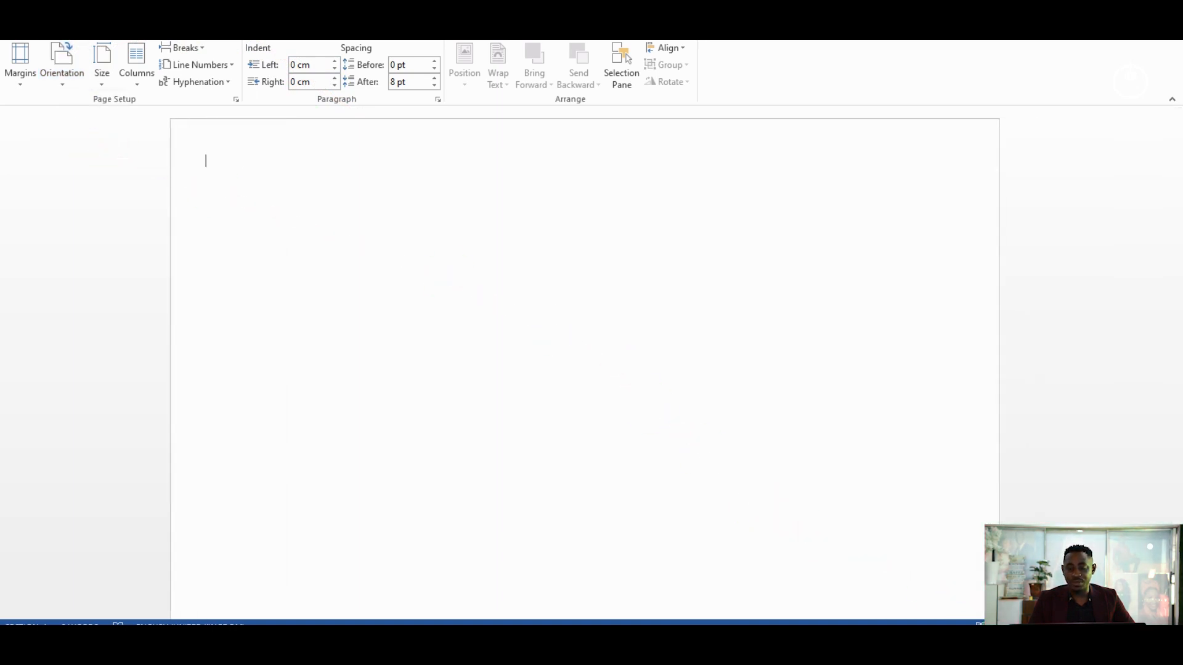
{"action": "scroll", "coordinate": [584, 369], "scroll_direction": "down", "scroll_amount": 2, "text": "ctrl"}
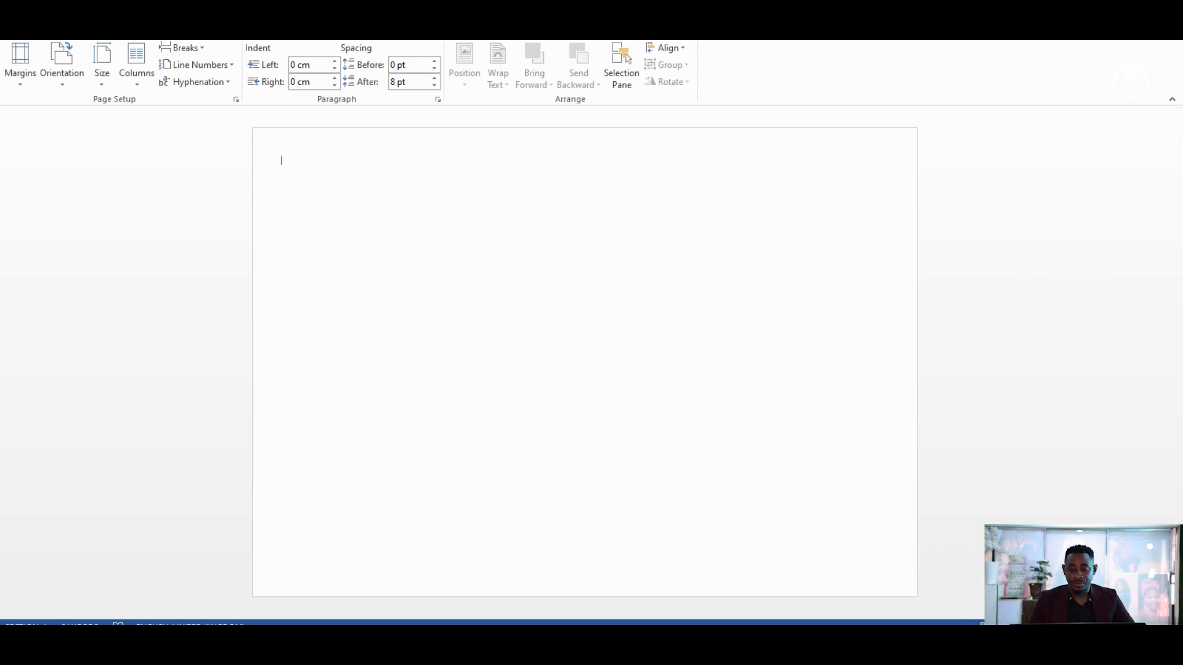
{"action": "scroll", "coordinate": [585, 362], "scroll_direction": "down", "scroll_amount": 1, "text": "ctrl"}
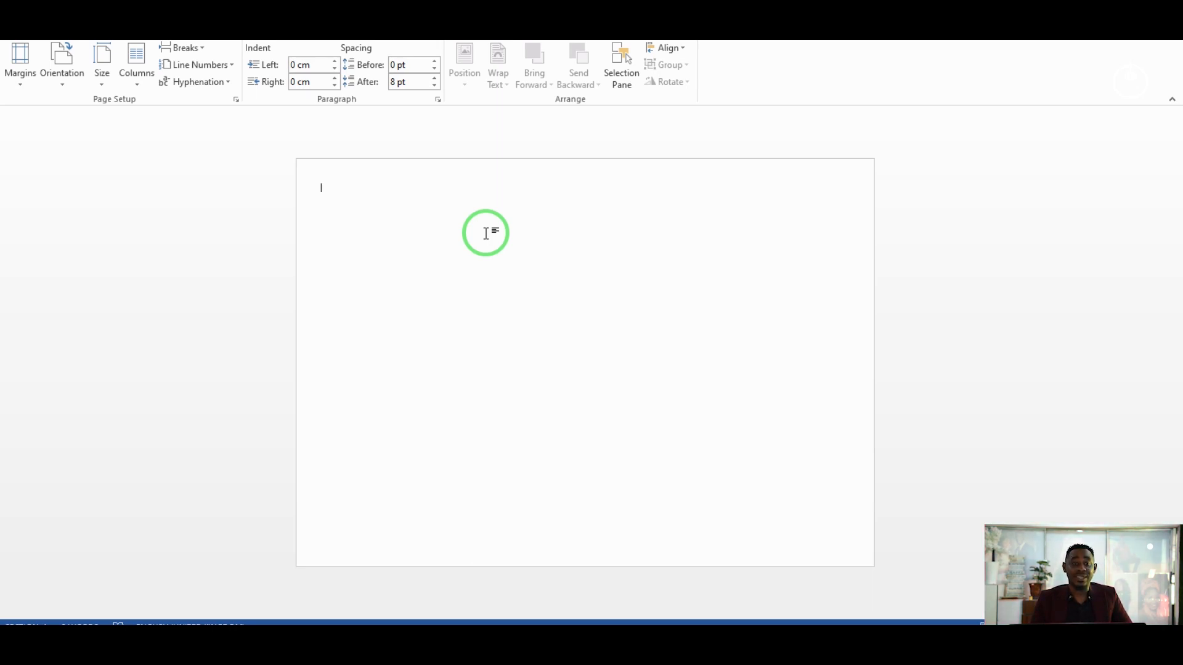
{"action": "left_click", "coordinate": [78, 75]}
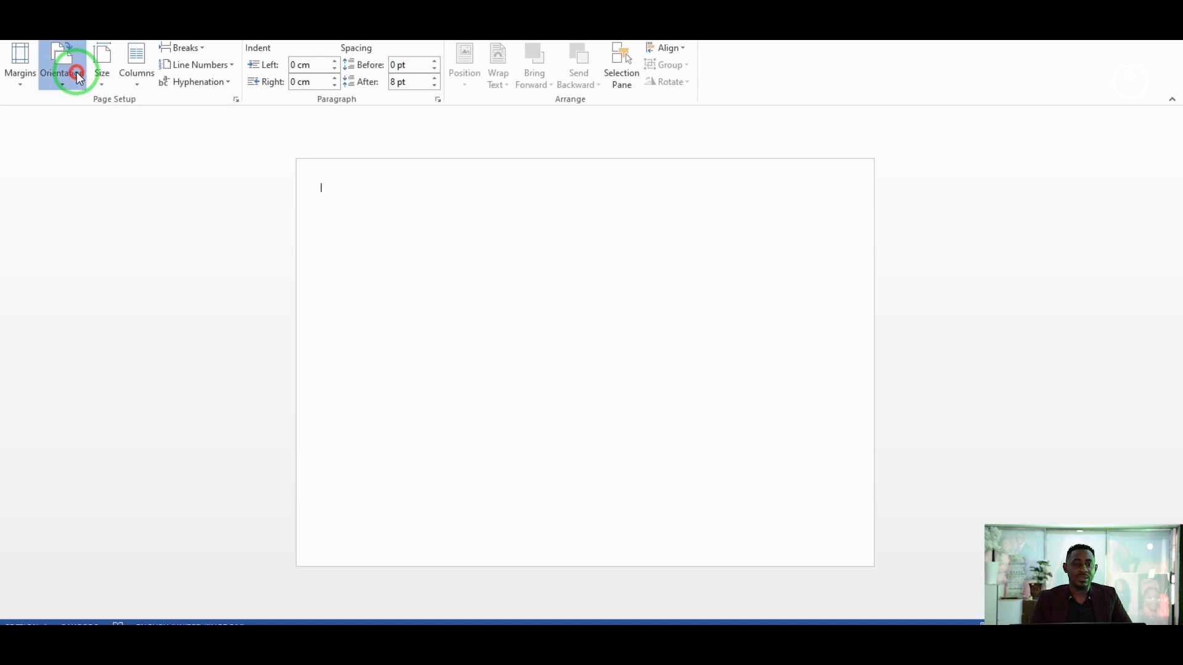
{"action": "left_click", "coordinate": [83, 109]}
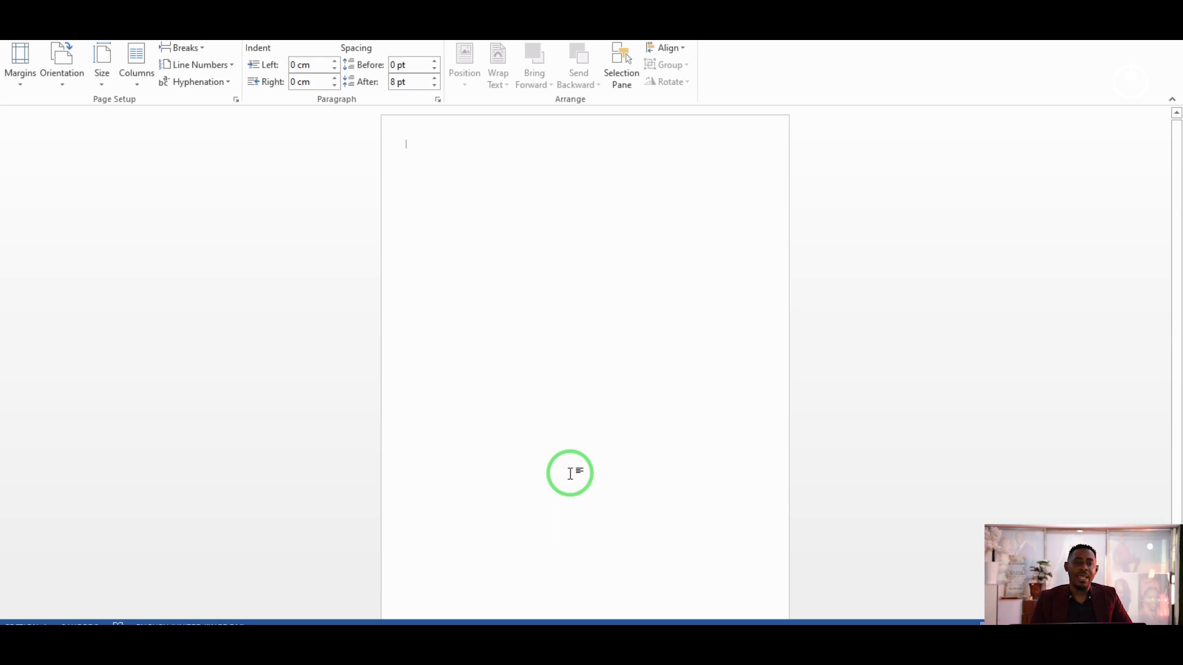
{"action": "left_click", "coordinate": [101, 79]}
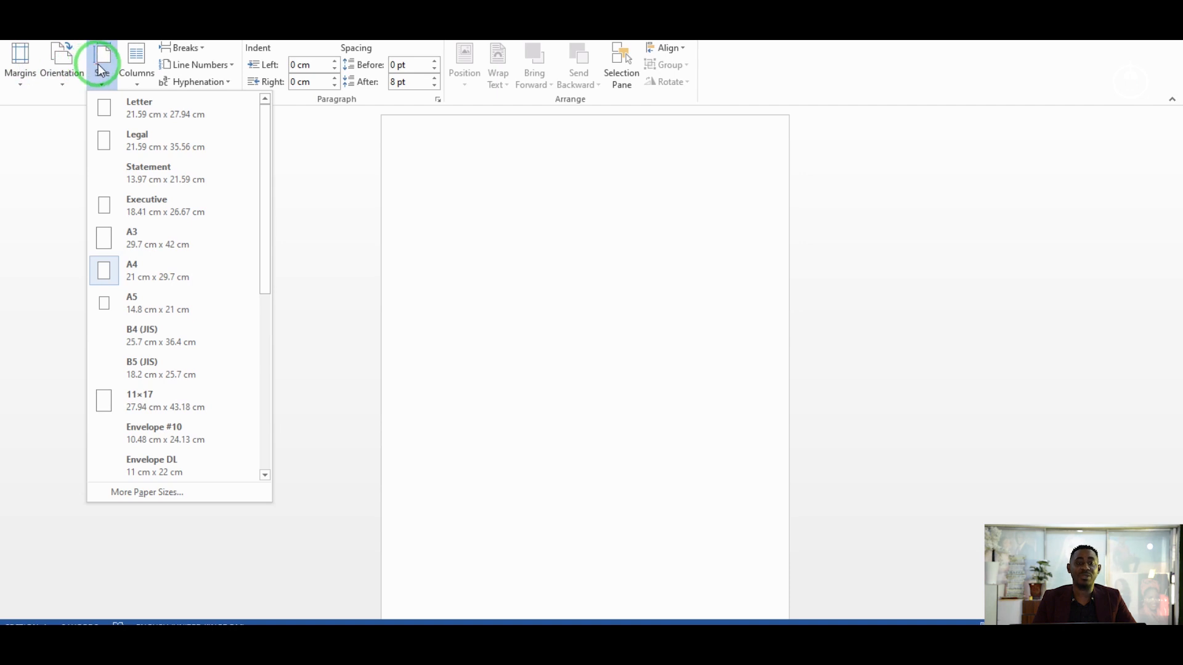
Choose A4 (21 cm × 29.7 cm) as the paper size.
{"action": "left_click", "coordinate": [131, 273]}
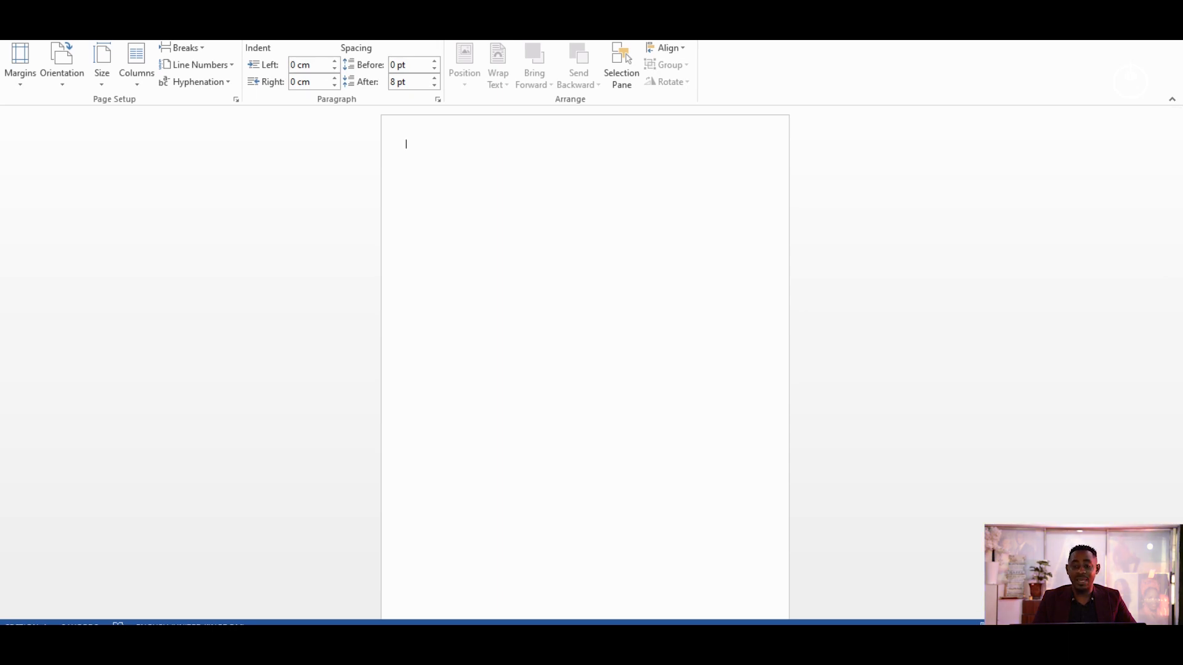
{"action": "scroll", "coordinate": [585, 362], "scroll_direction": "up", "scroll_amount": 5}
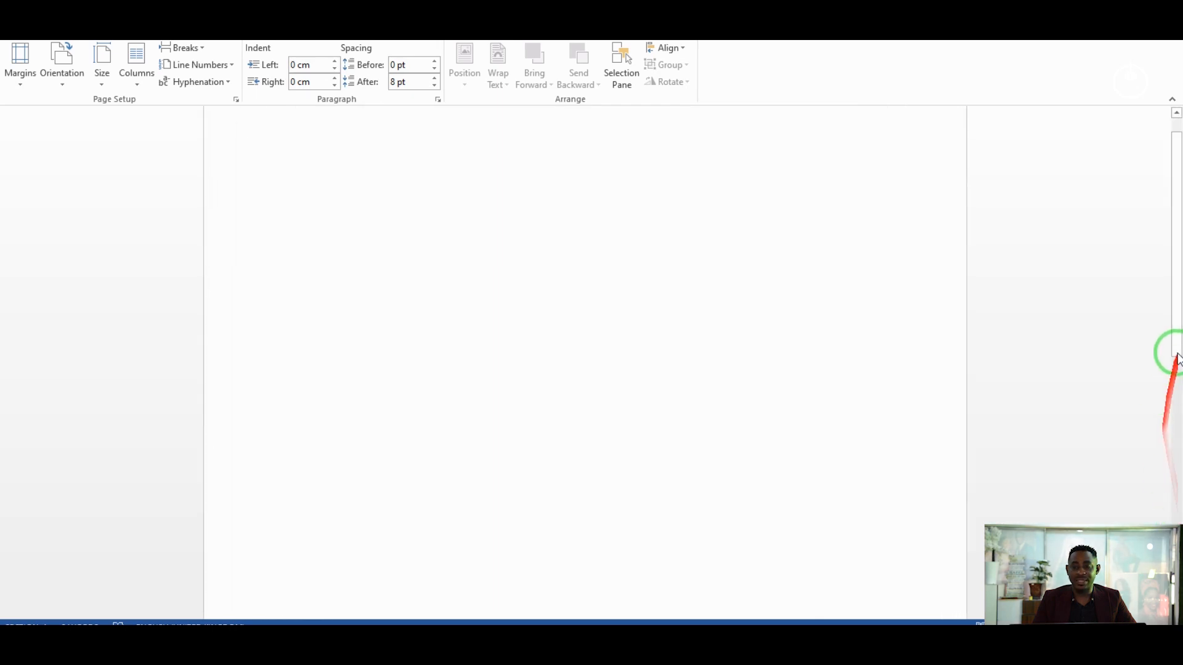
{"action": "left_click_drag", "start_coordinate": [1176, 330], "coordinate": [1140, 182]}
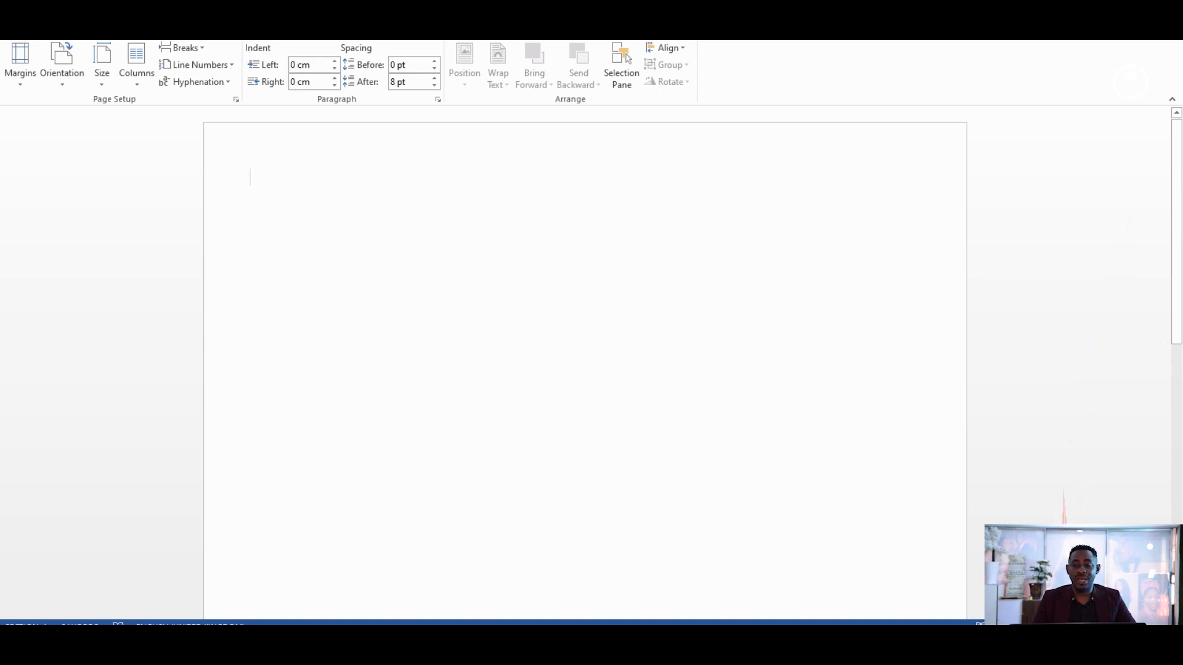
{"action": "scroll", "coordinate": [585, 370], "scroll_direction": "down", "scroll_amount": 8}
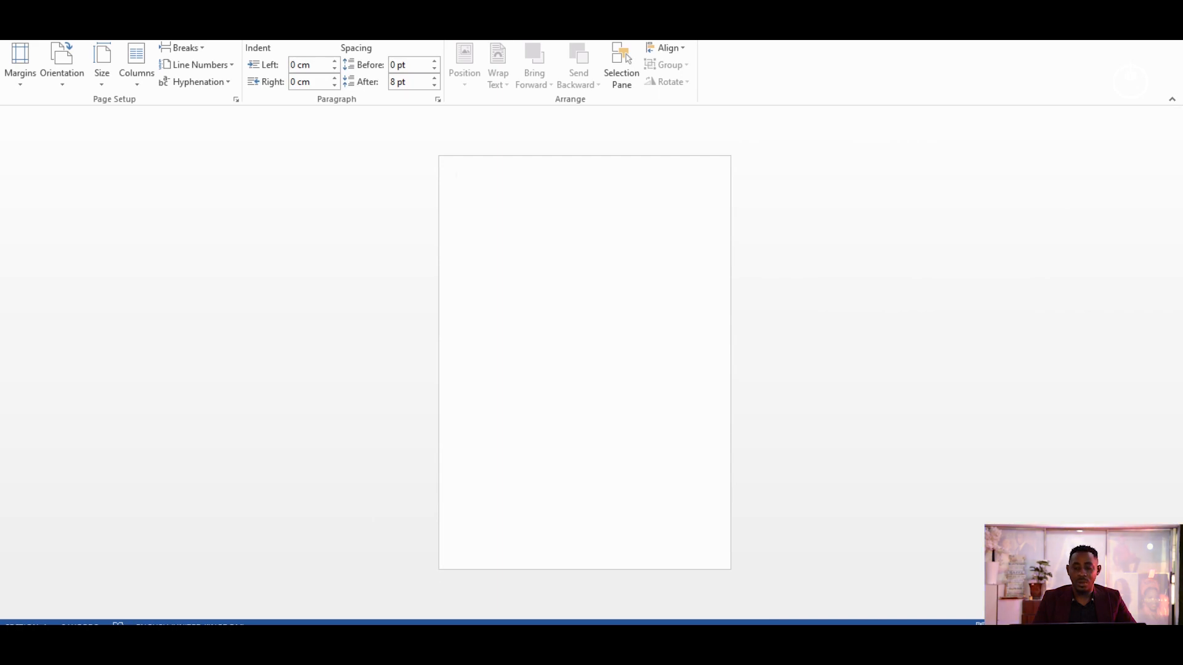
{"action": "scroll", "coordinate": [585, 369], "scroll_direction": "up", "scroll_amount": 7}
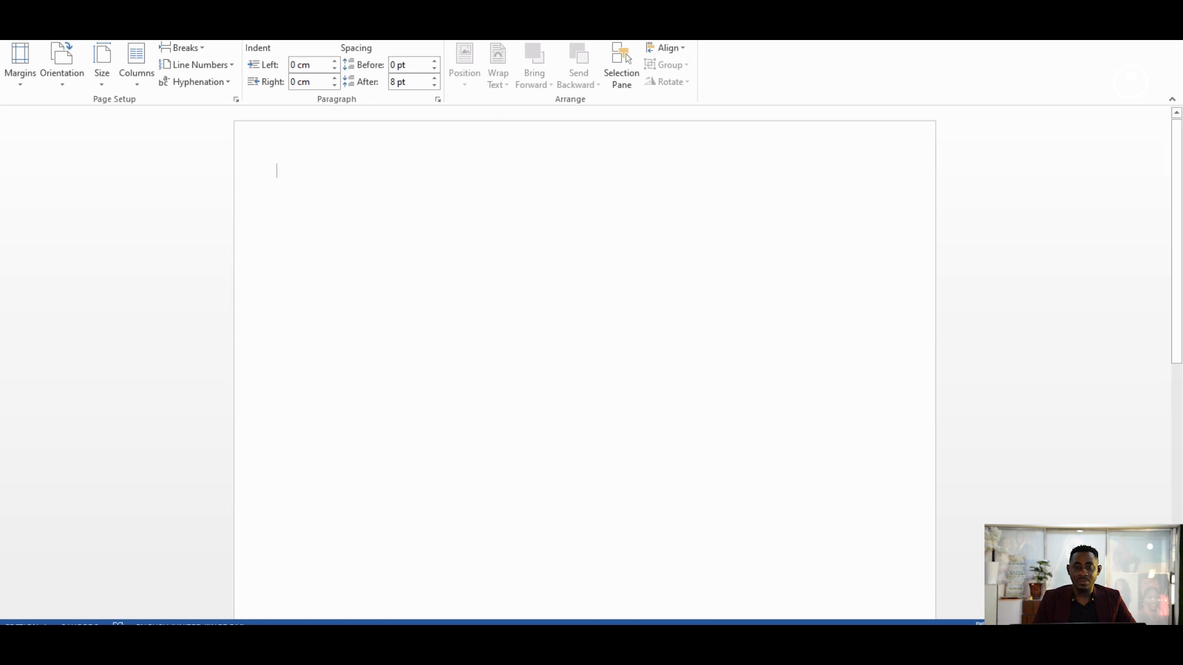
{"action": "scroll", "coordinate": [794, 373], "scroll_direction": "up", "scroll_amount": 1}
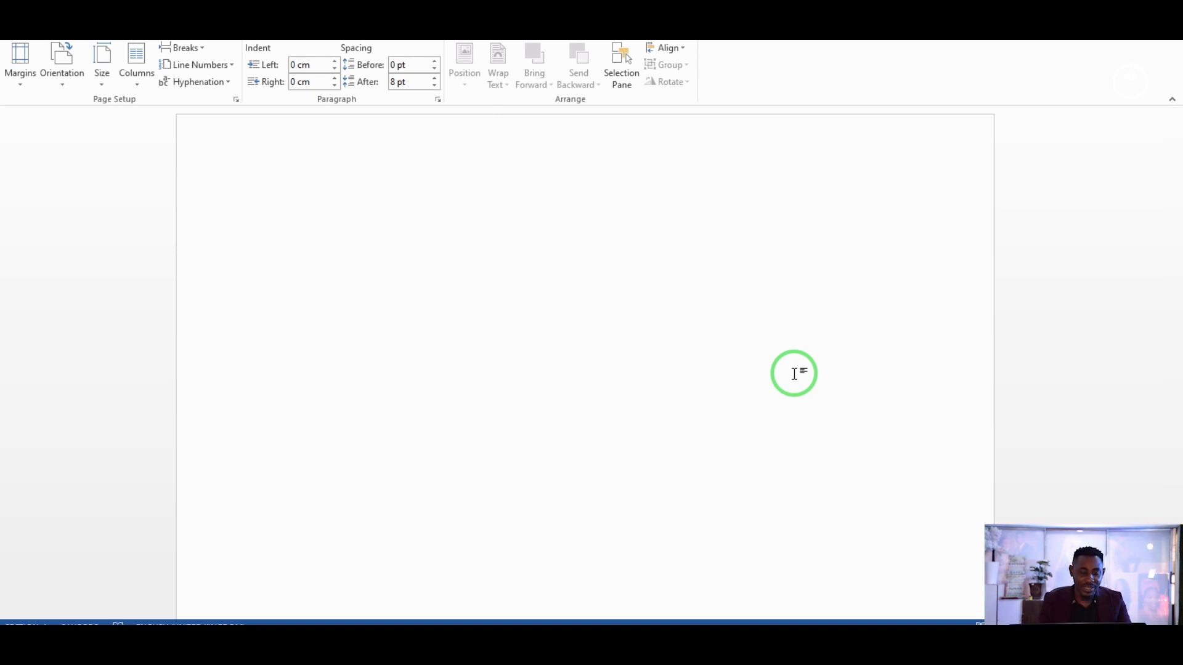
Finish the 'Time table' line and type 'family food menu' beneath it, followed by a blank line.
{"action": "type", "text": "time"}
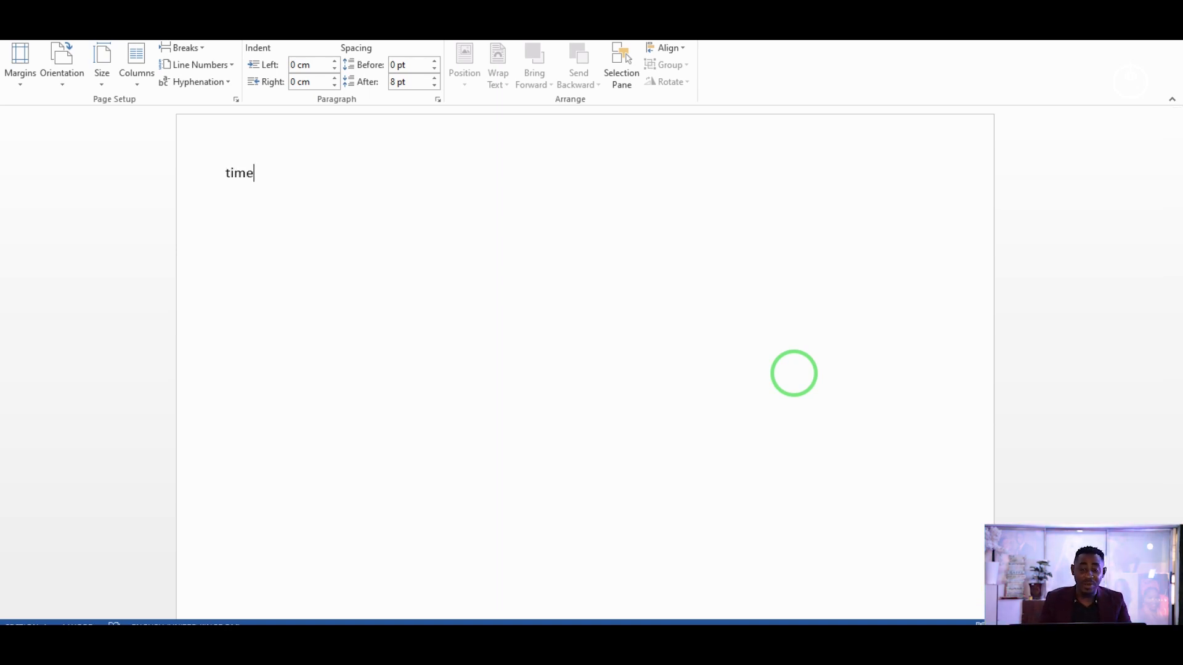
{"action": "key", "text": "BackSpace"}
{"action": "key", "text": "BackSpace"}
{"action": "key", "text": "BackSpace"}
{"action": "key", "text": "BackSpace"}
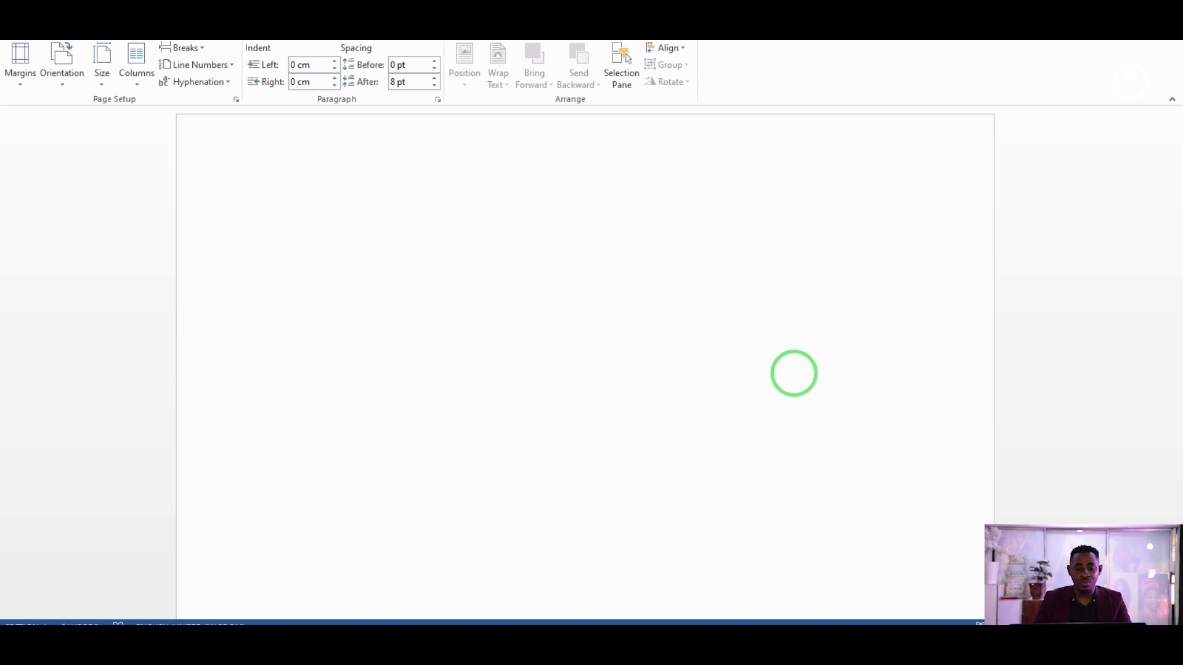
{"action": "type", "text": "Ti"}
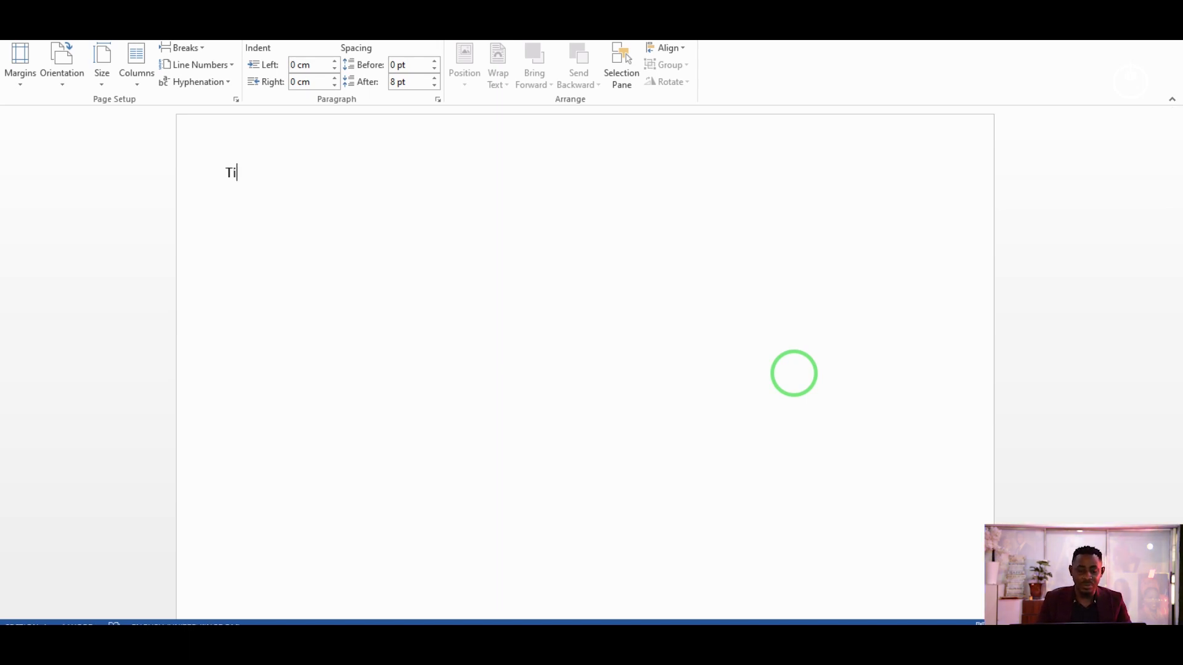
{"action": "type", "text": "me ta"}
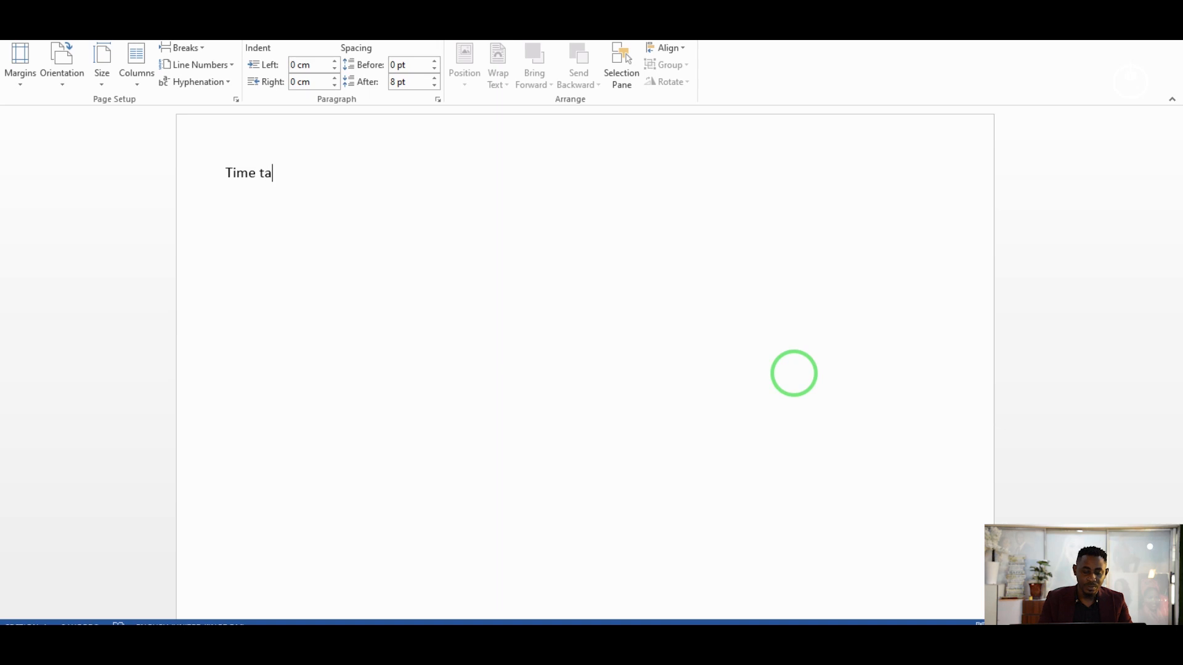
{"action": "type", "text": "ble for"}
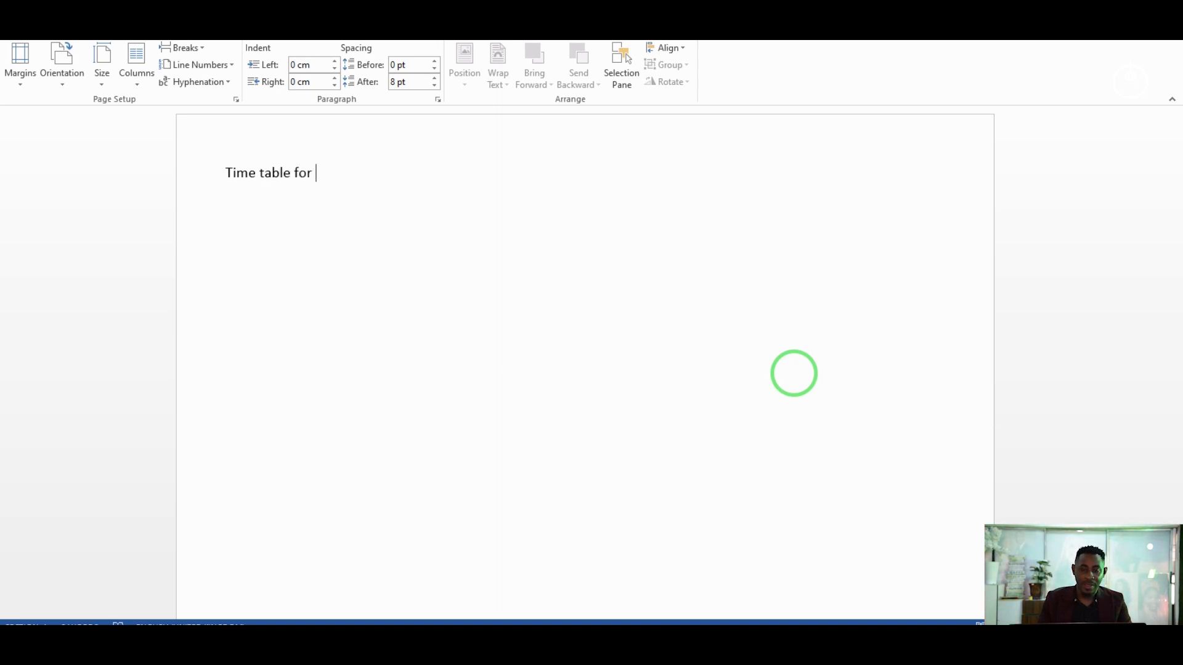
{"action": "key", "text": "BackSpace"}
{"action": "key", "text": "BackSpace"}
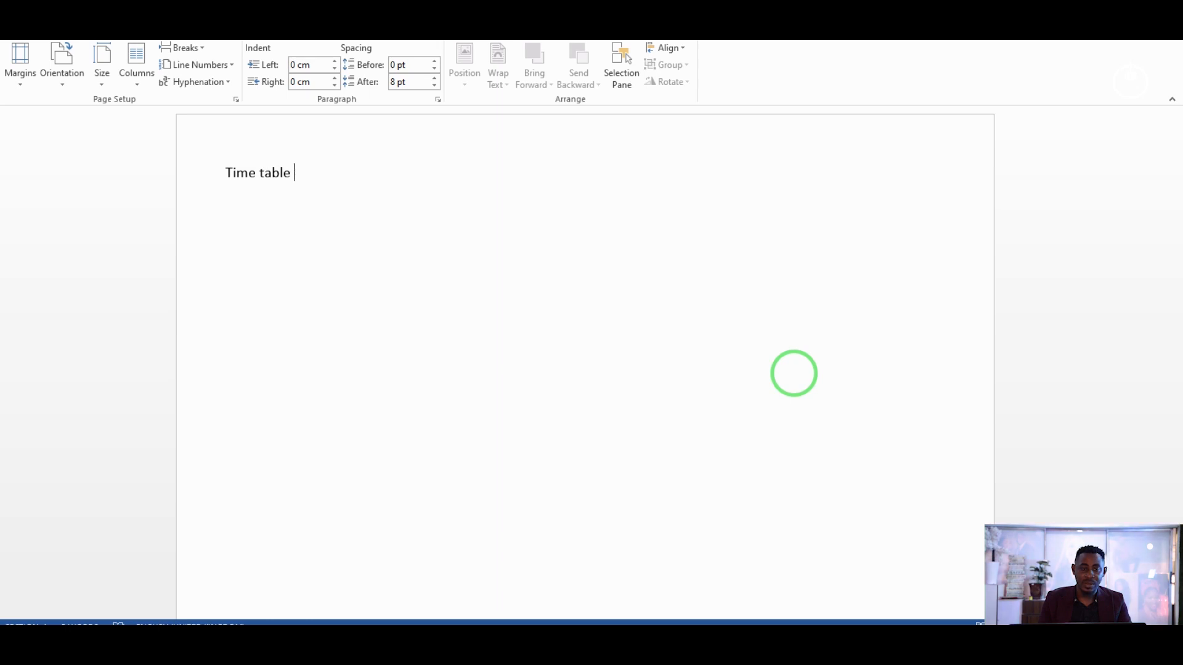
{"action": "key", "text": "Return"}
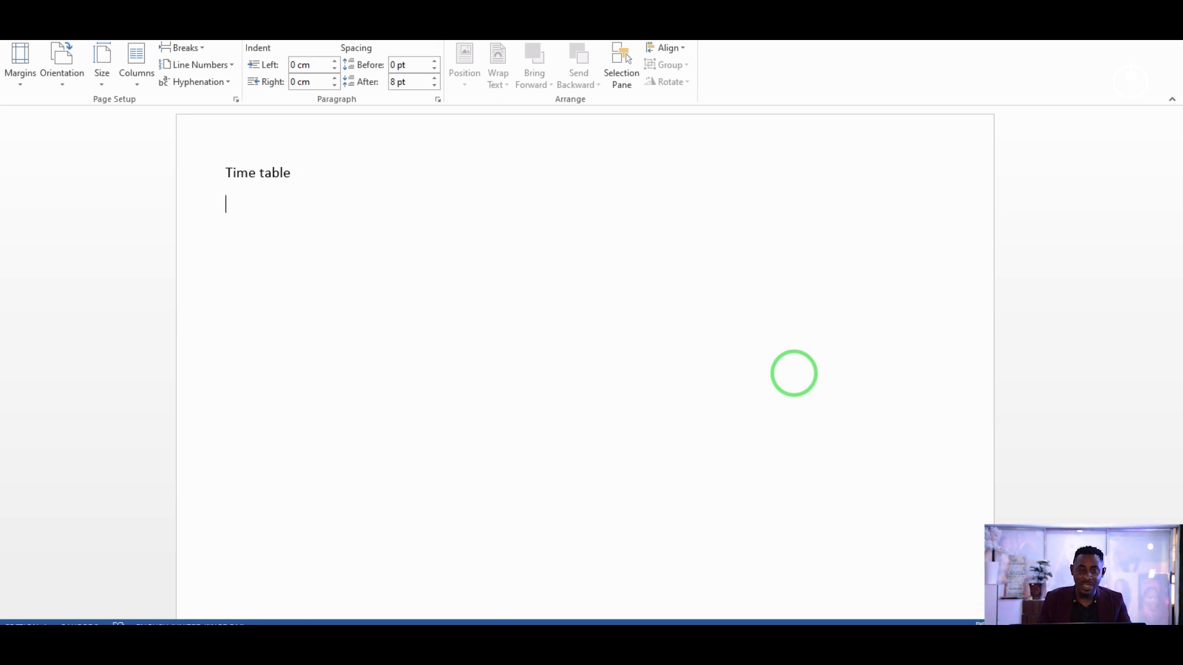
{"action": "type", "text": "fa"}
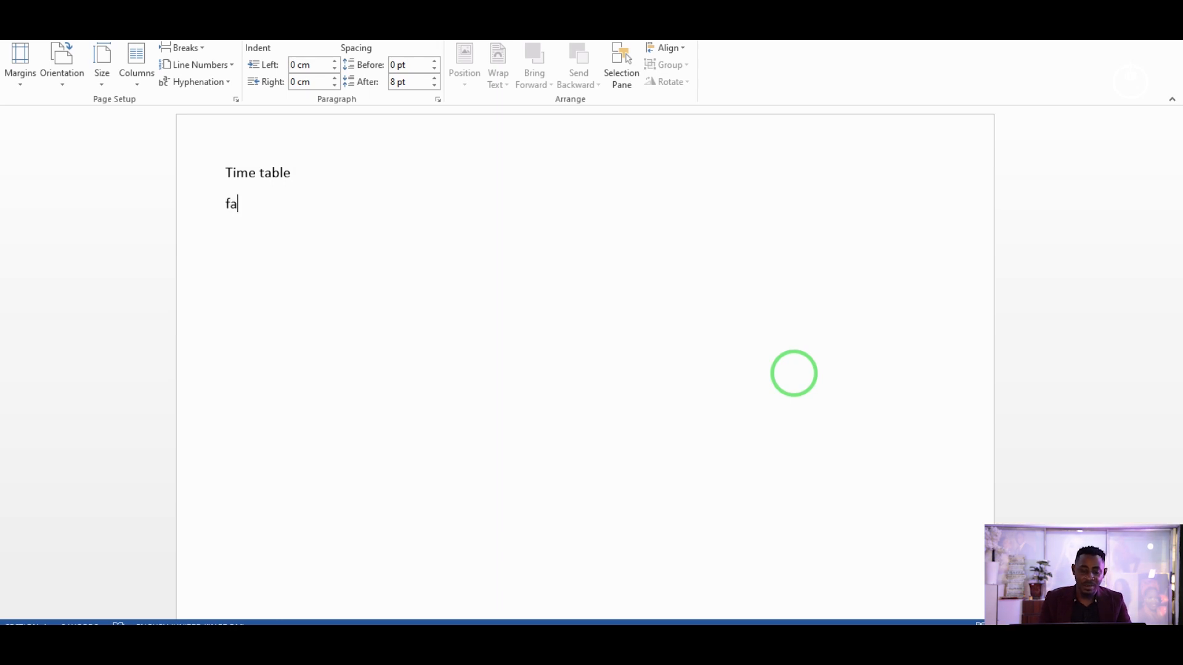
{"action": "type", "text": "mily "}
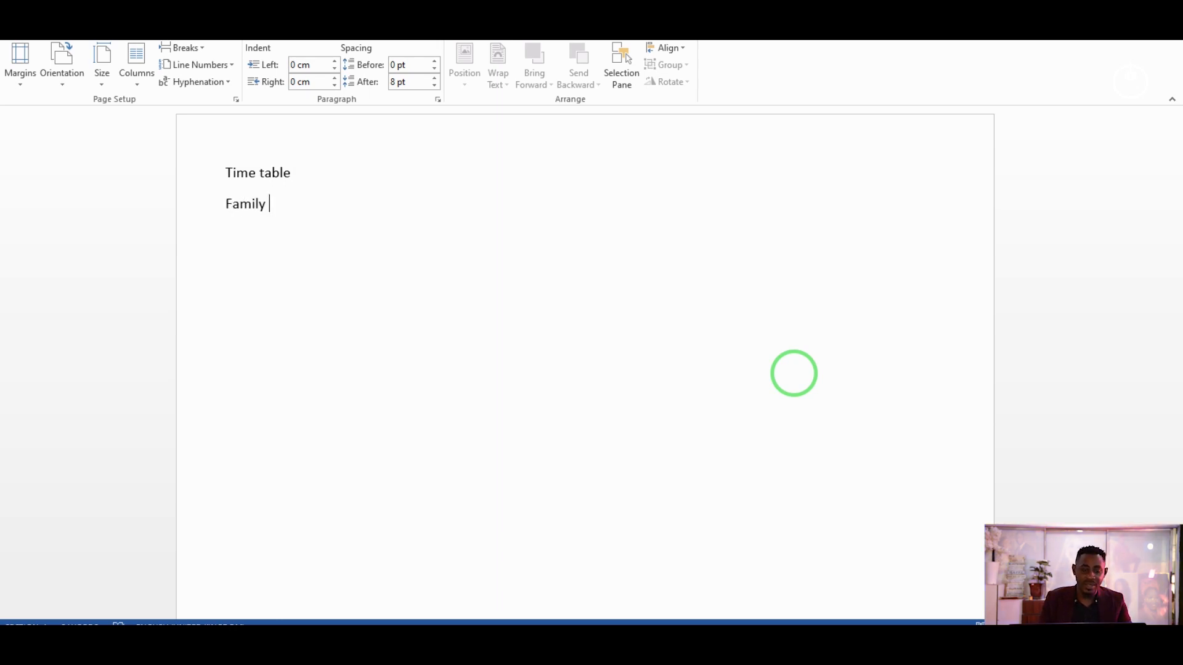
{"action": "type", "text": "food "}
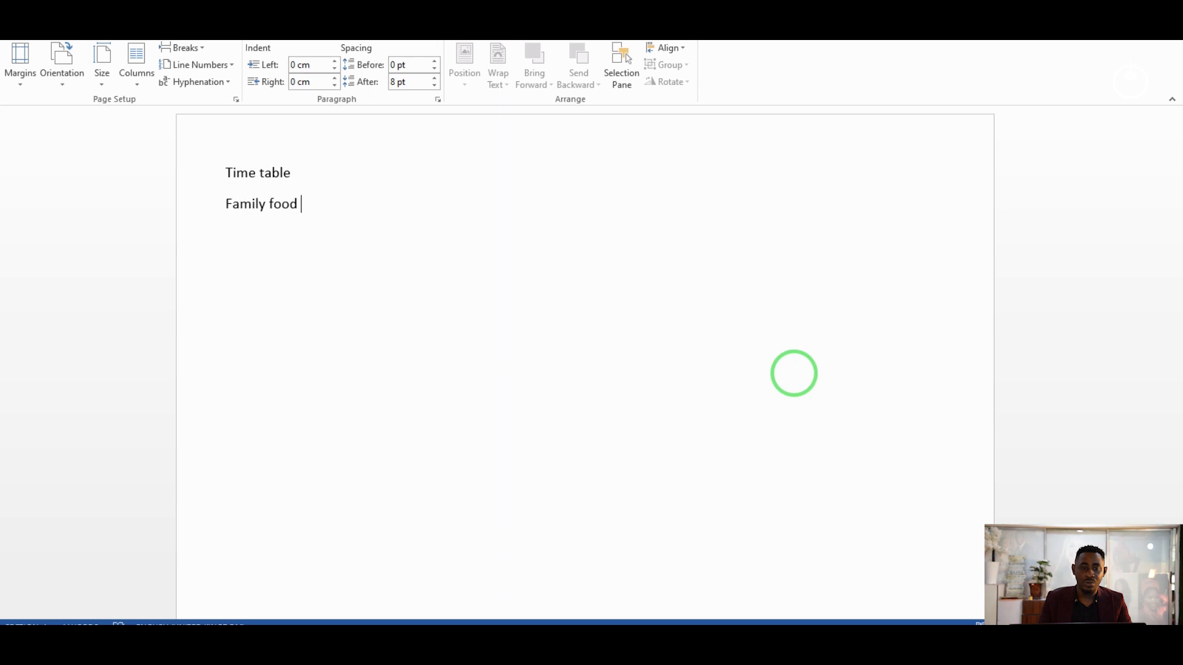
{"action": "type", "text": "menu"}
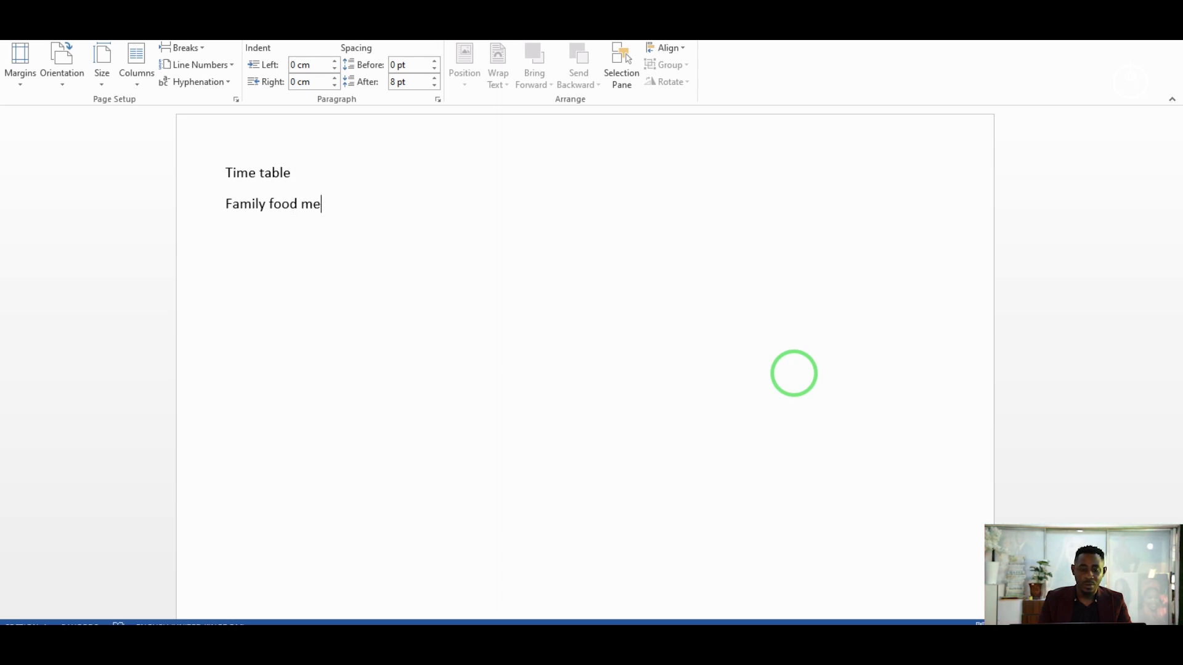
{"action": "key", "text": "Return"}
{"action": "key", "text": "Return"}
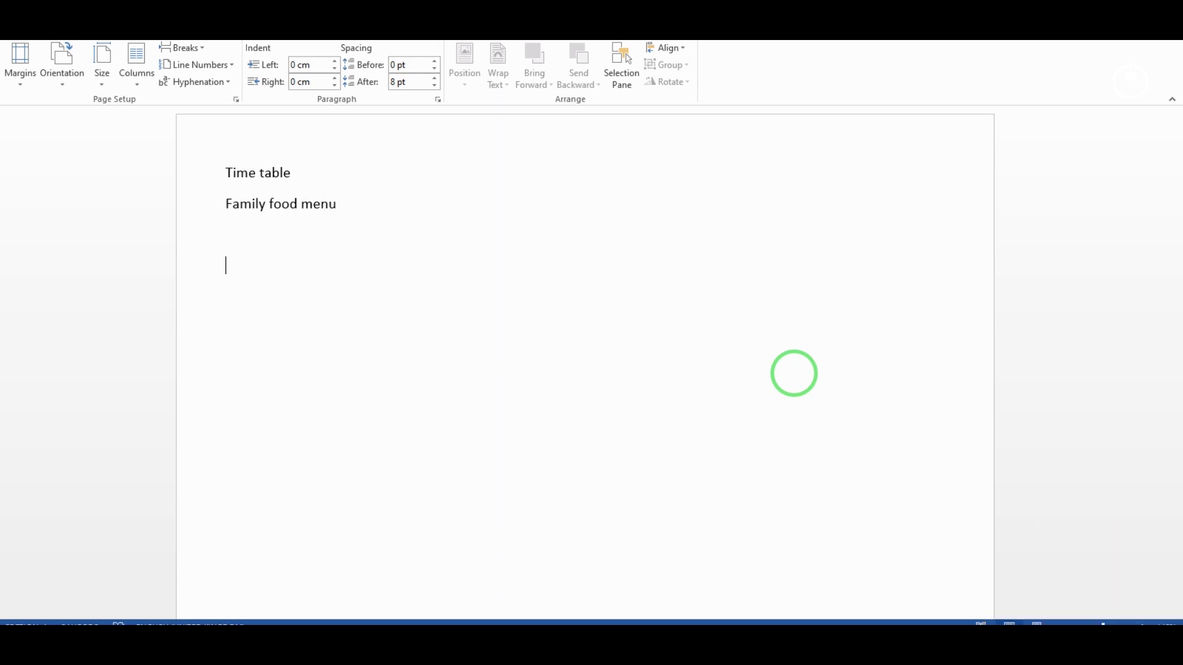
Switch the page to landscape orientation and bring up the Insert Table dialog.
{"action": "left_click", "coordinate": [68, 69]}
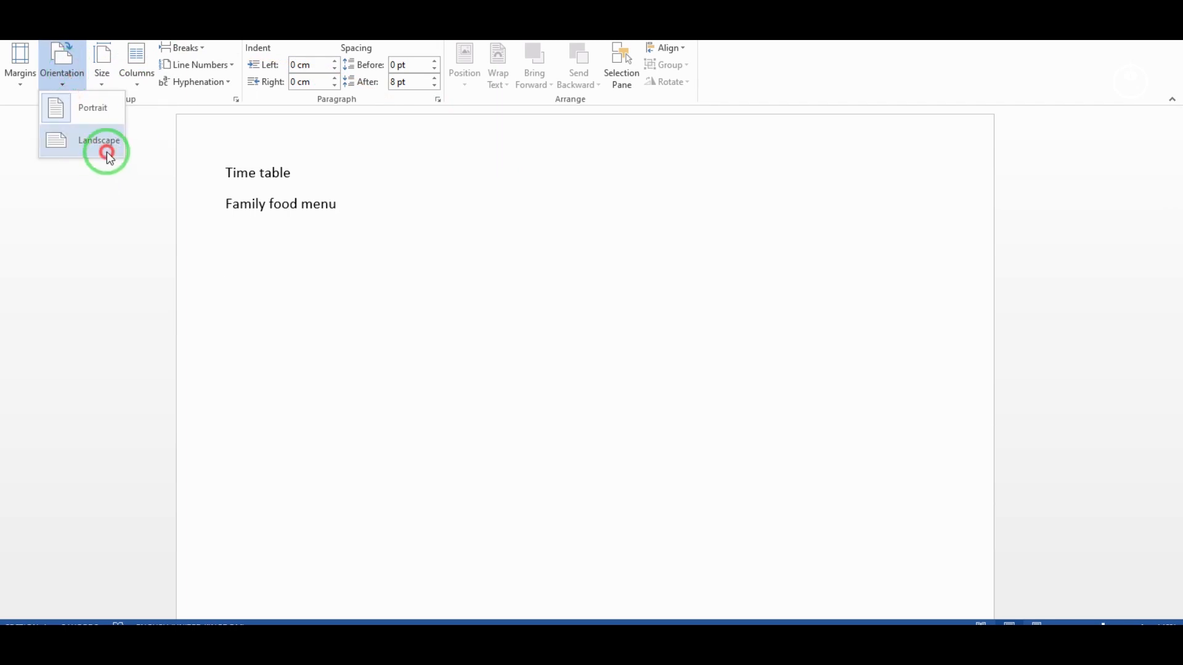
{"action": "left_click", "coordinate": [107, 151]}
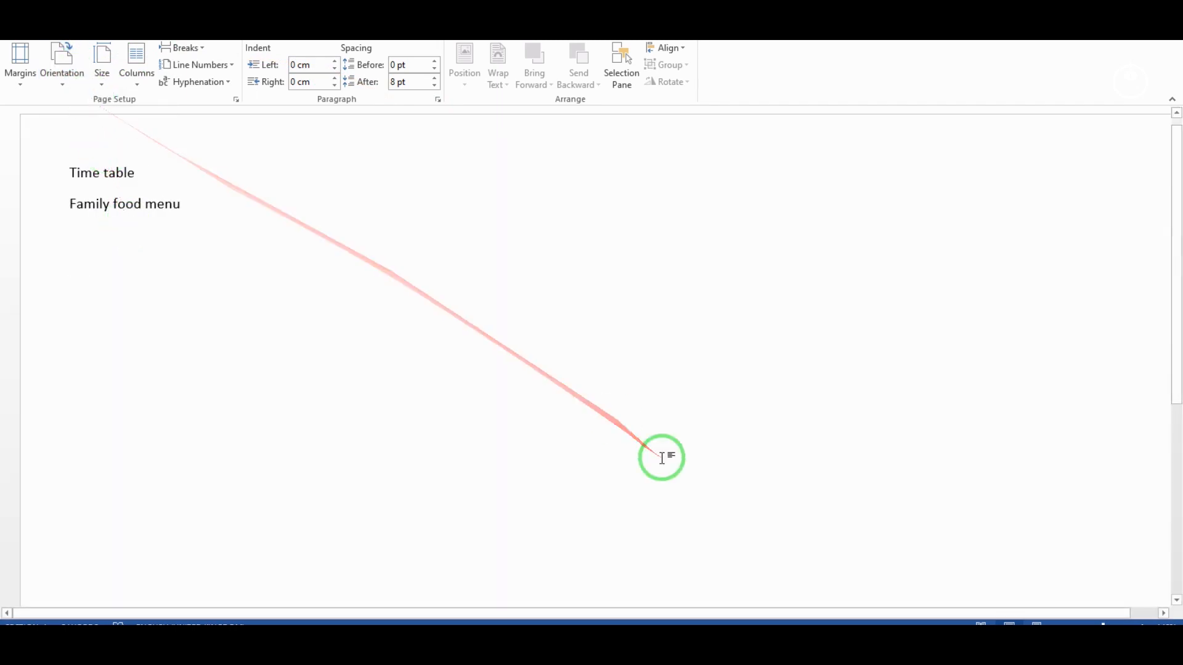
{"action": "left_click", "coordinate": [99, 24]}
{"action": "left_click", "coordinate": [118, 77]}
{"action": "left_click", "coordinate": [150, 232]}
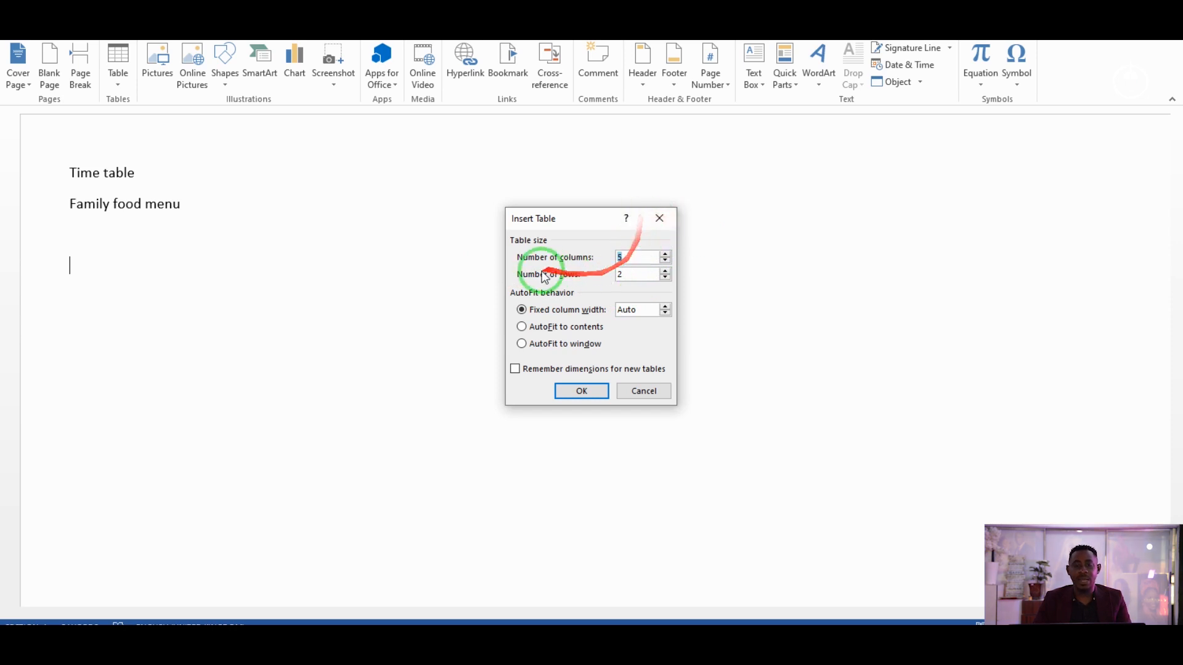
Insert a table with 4 columns and 8 rows.
{"action": "left_click", "coordinate": [666, 261]}
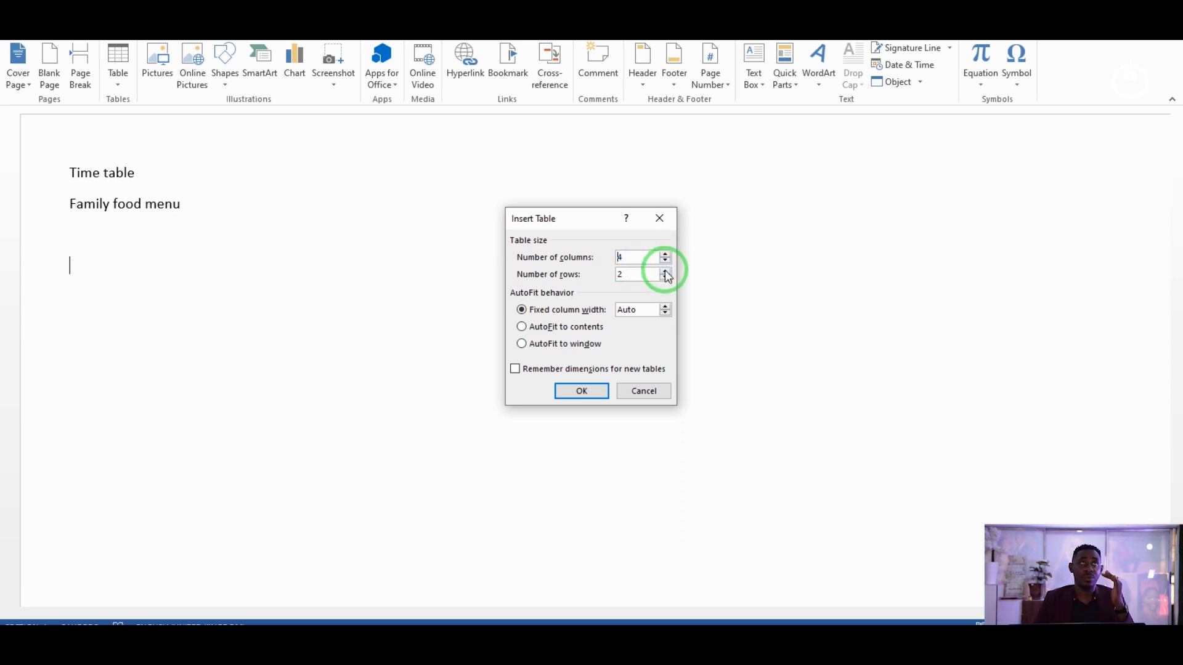
{"action": "left_click", "coordinate": [665, 272]}
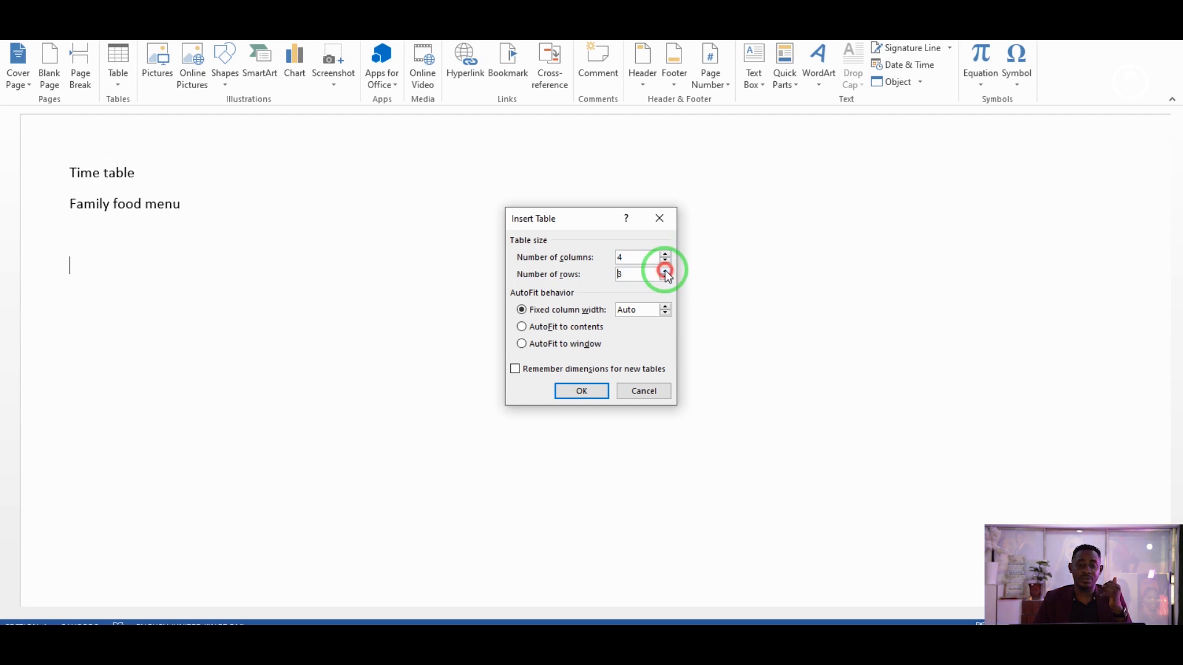
{"action": "left_click", "coordinate": [665, 271]}
{"action": "left_click", "coordinate": [666, 271]}
{"action": "left_click", "coordinate": [665, 271]}
{"action": "left_click", "coordinate": [666, 272]}
{"action": "left_click", "coordinate": [665, 272]}
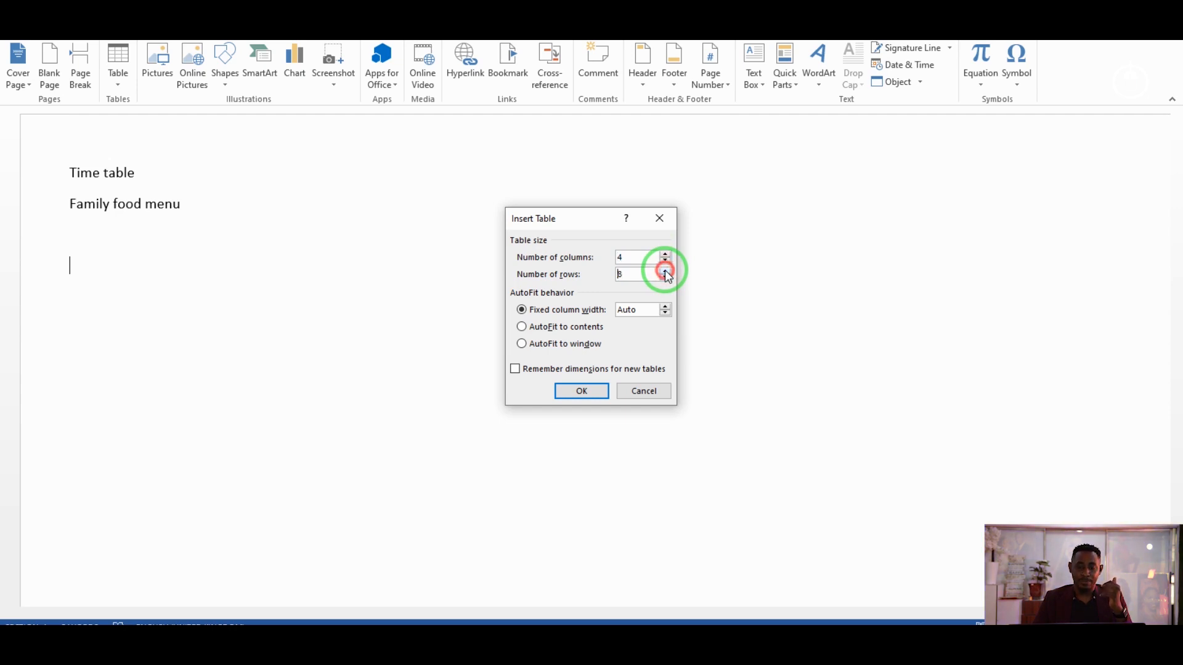
{"action": "left_click", "coordinate": [582, 392]}
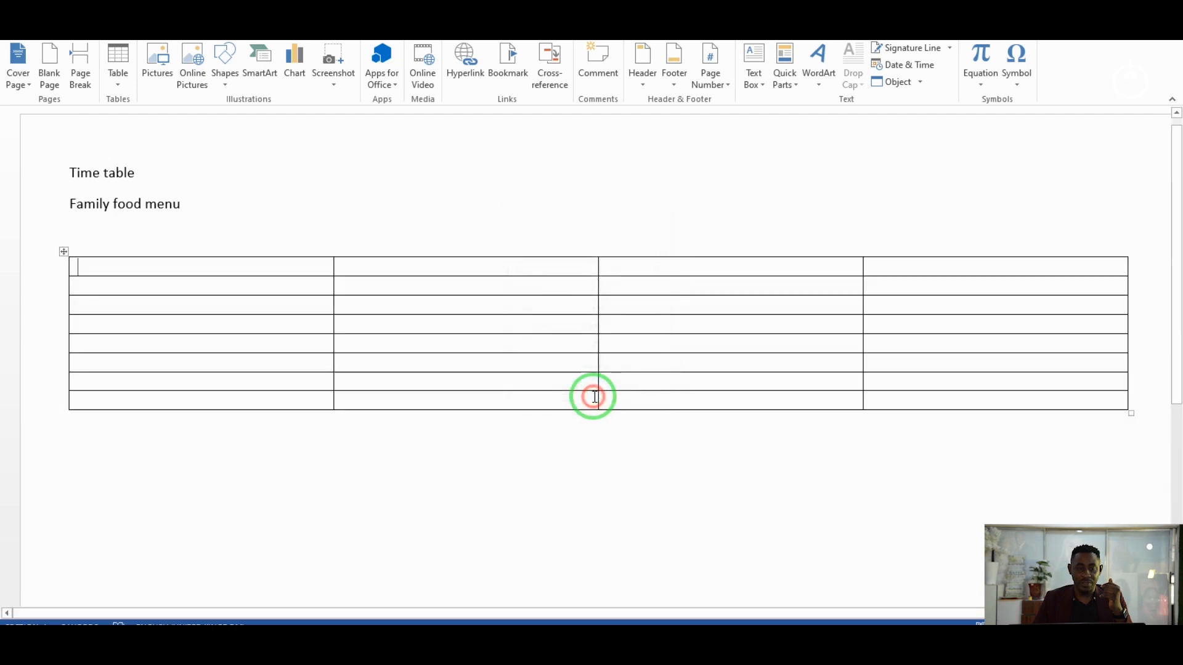
Type Morning, Afternoon and Evening across the table's top row.
{"action": "left_click", "coordinate": [545, 265]}
{"action": "type", "text": "M"}
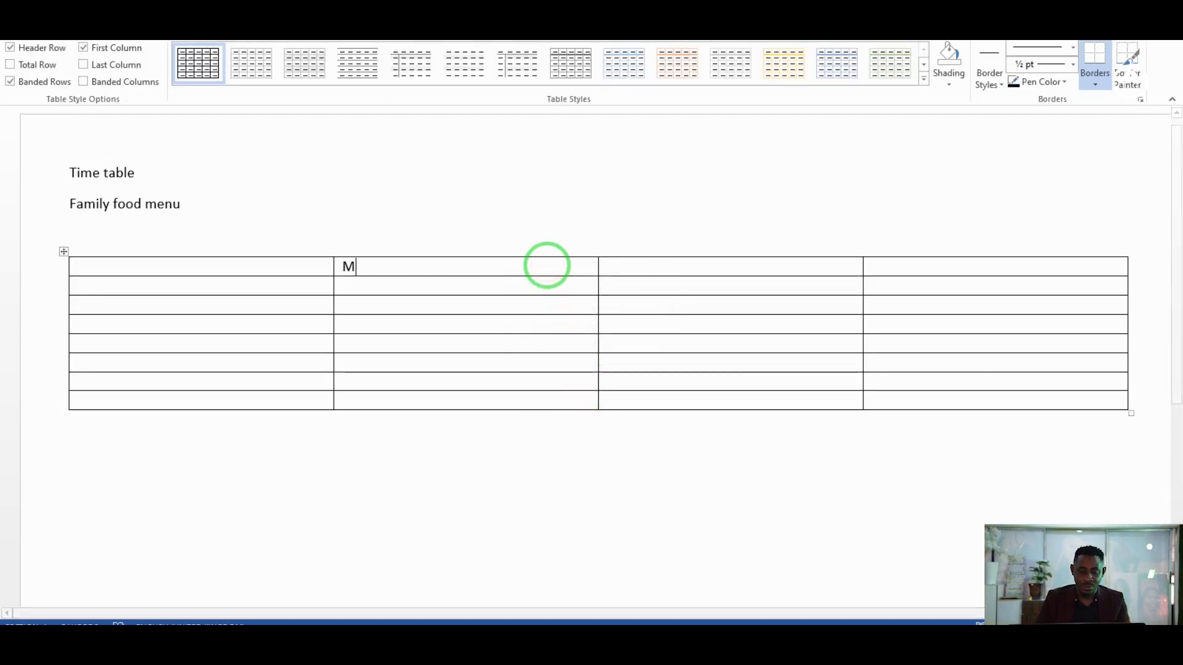
{"action": "type", "text": "orning"}
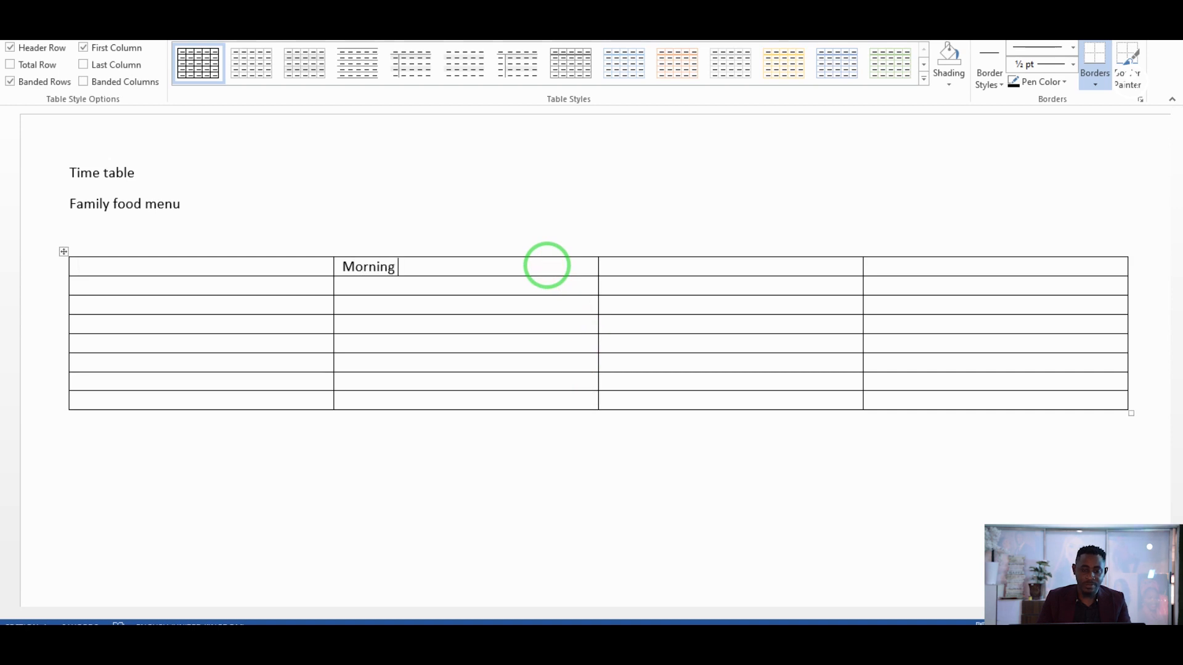
{"action": "key", "text": "Tab"}
{"action": "type", "text": "Afternoon"}
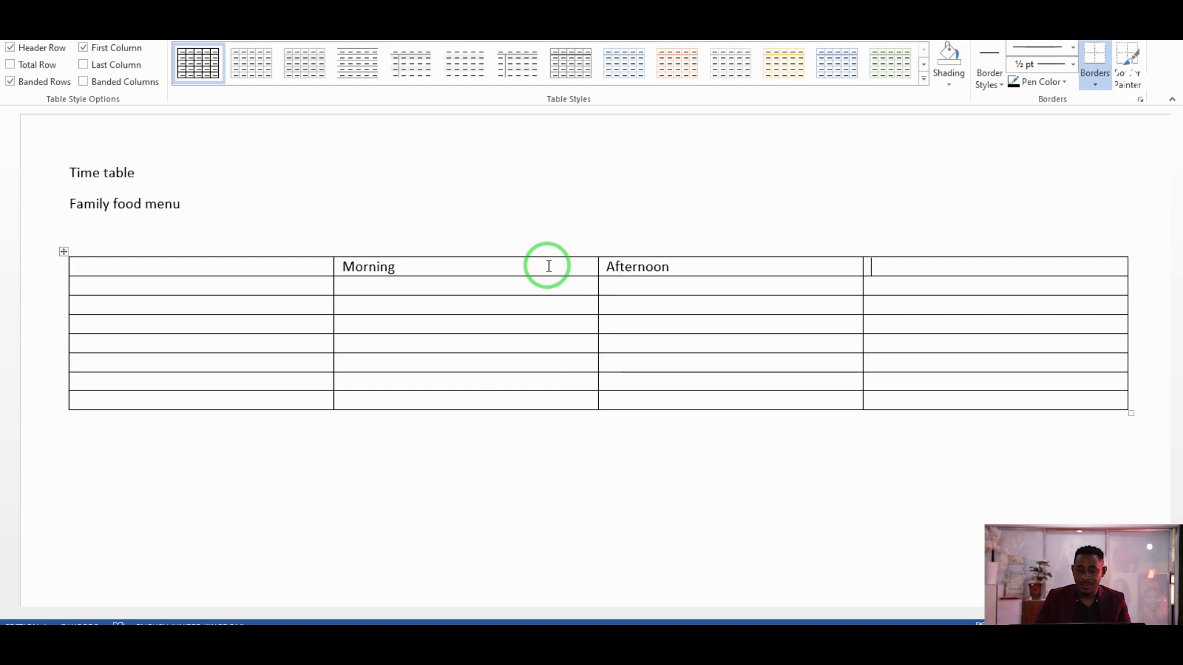
{"action": "key", "text": "Tab"}
{"action": "type", "text": "Even"}
{"action": "key", "text": "BackSpace"}
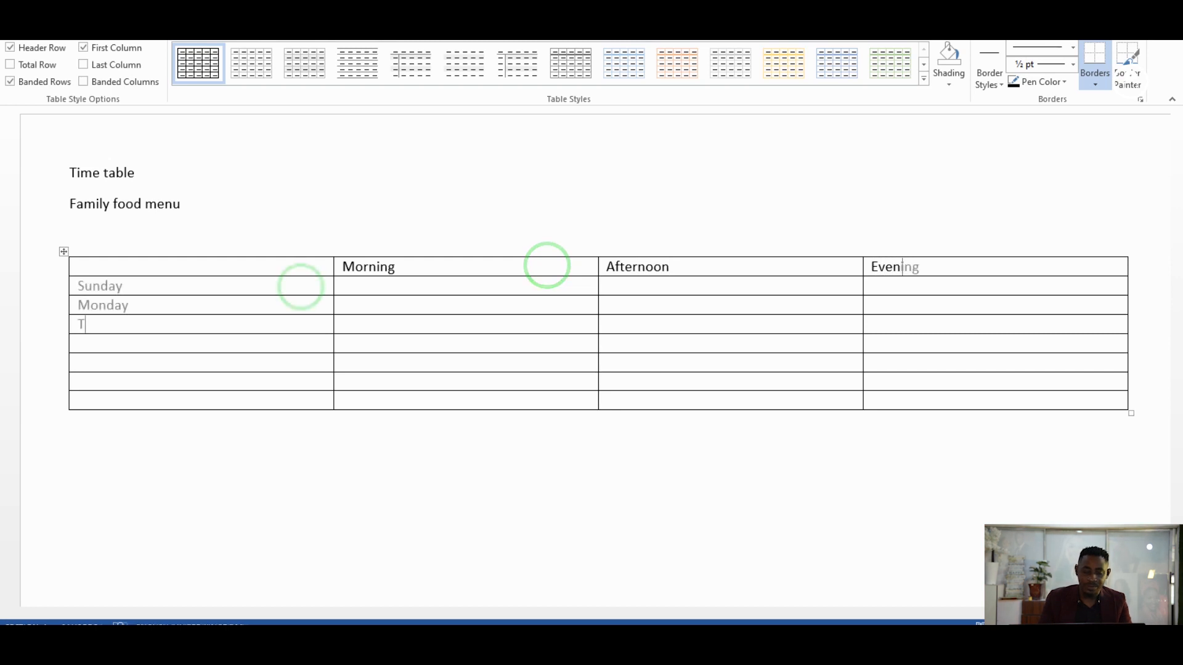
List the weekdays Sunday through Saturday down the first column.
{"action": "type", "text": "ues"}
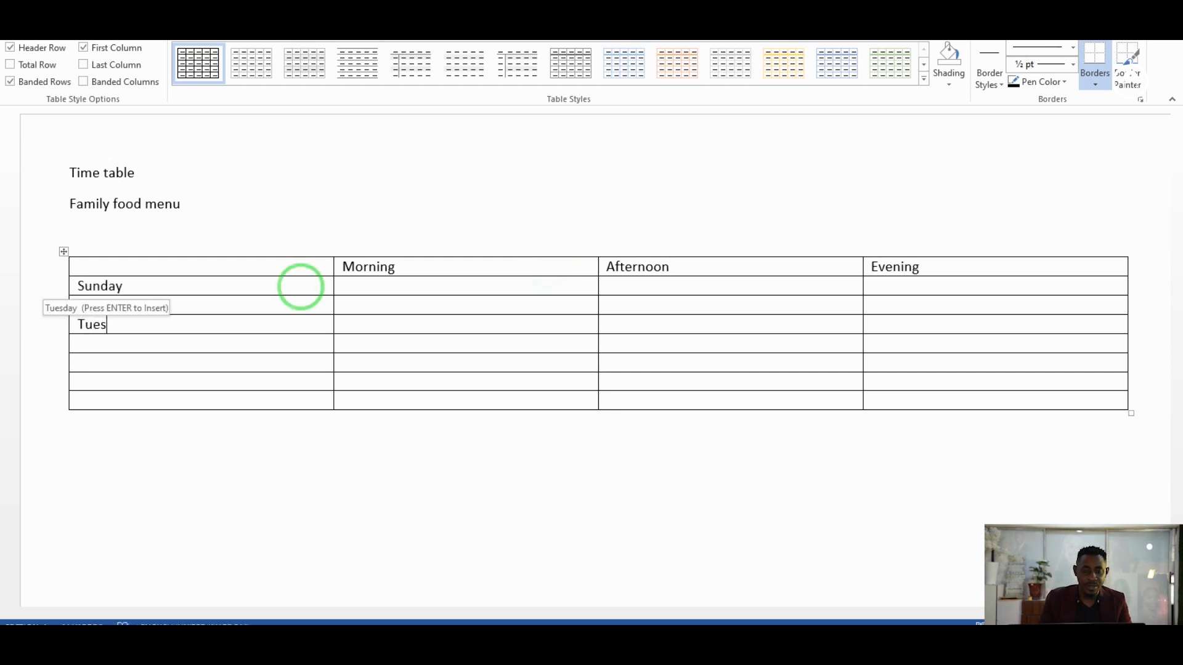
{"action": "key", "text": "Return"}
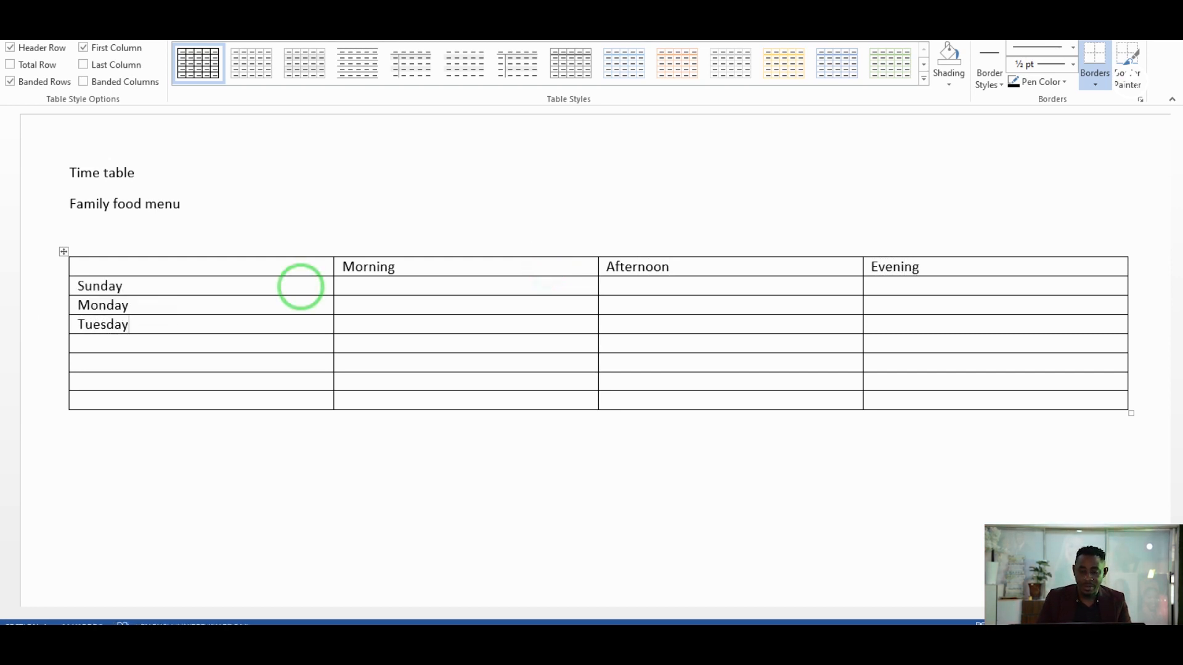
{"action": "type", "text": "Wed"}
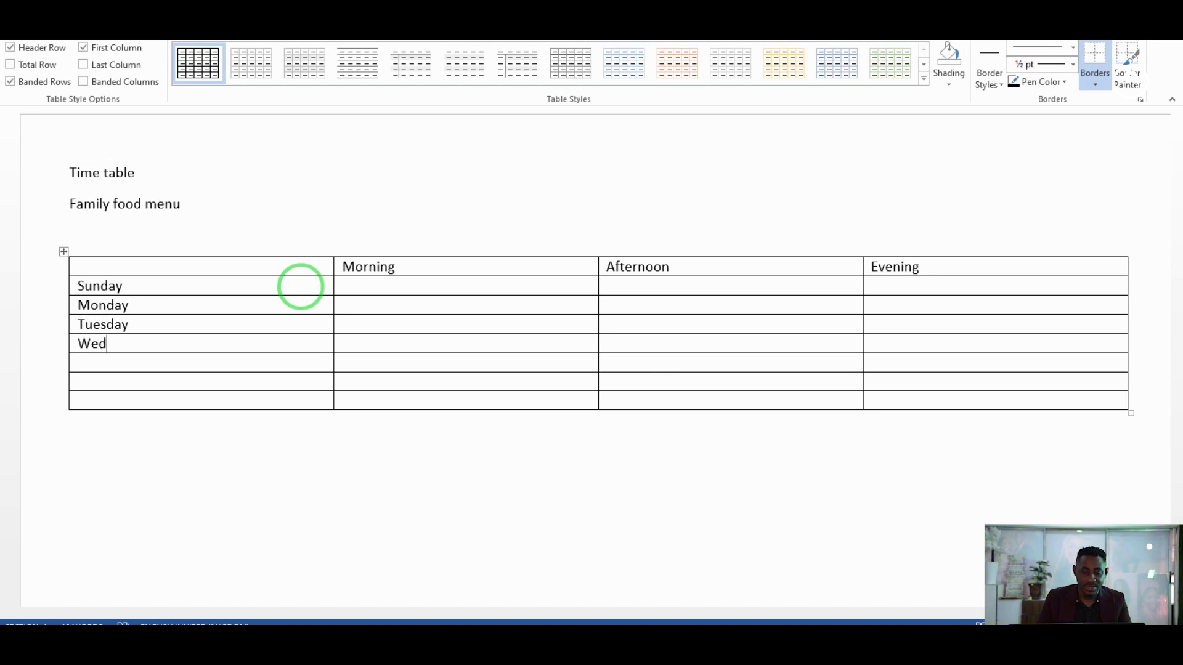
{"action": "type", "text": "nesday"}
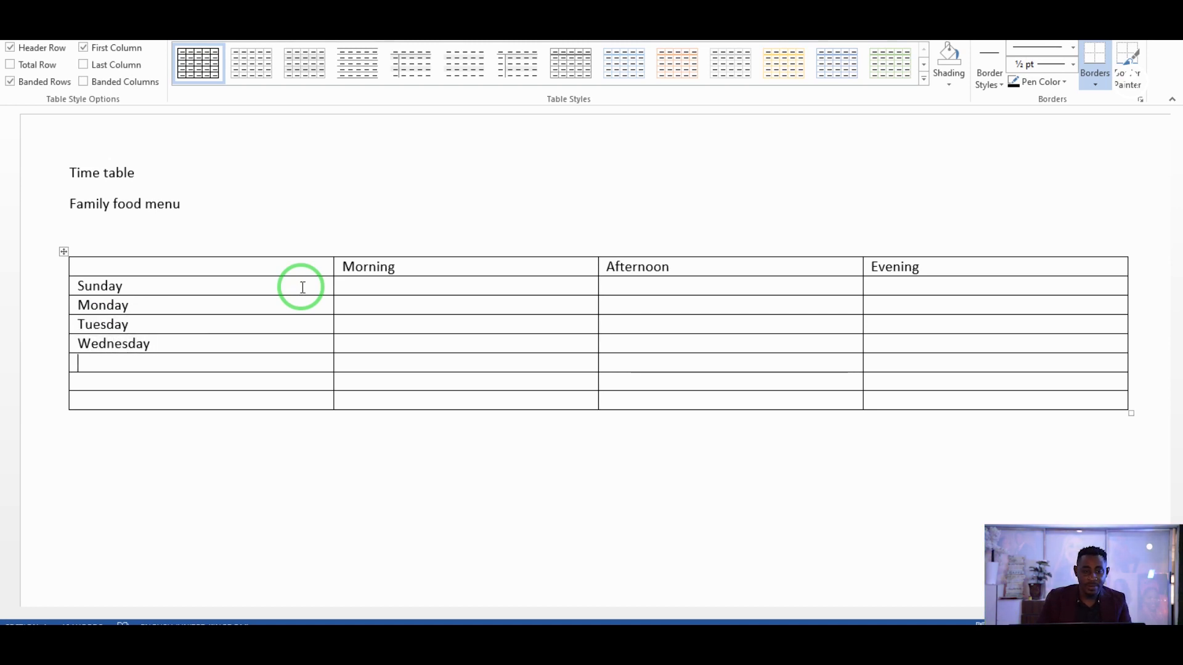
{"action": "type", "text": "Thrsday"}
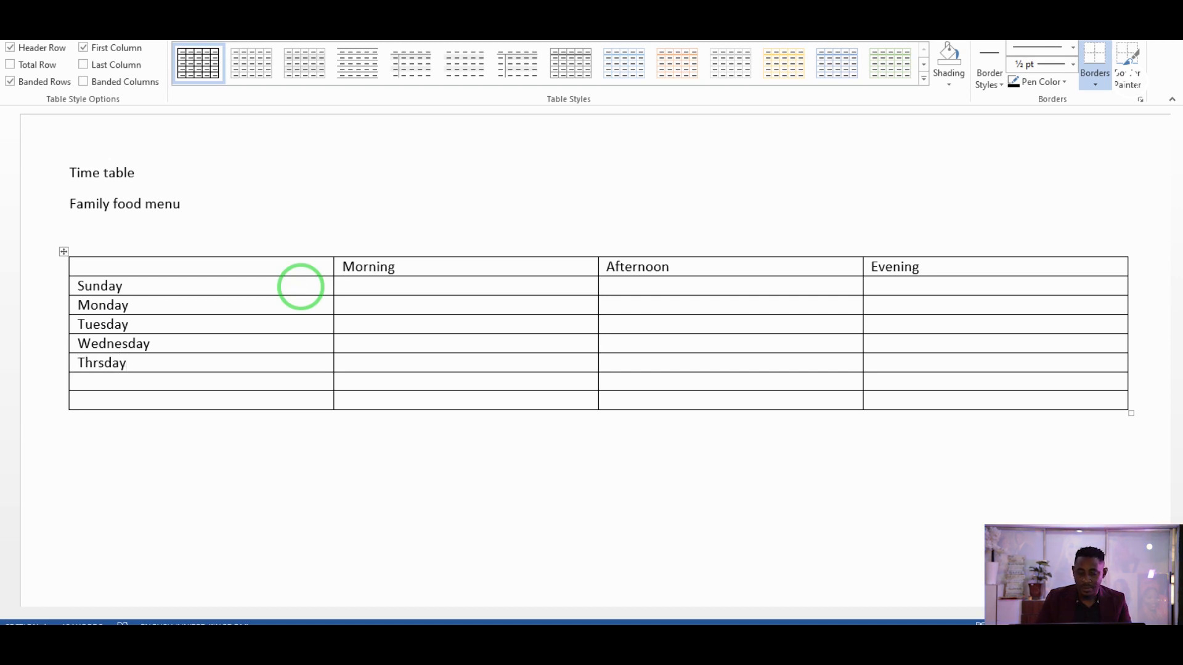
{"action": "key", "text": "Left"}
{"action": "key", "text": "Left"}
{"action": "key", "text": "Left"}
{"action": "key", "text": "Left"}
{"action": "key", "text": "Left"}
{"action": "type", "text": "u"}
{"action": "key", "text": "Down"}
{"action": "type", "text": "Friday"}
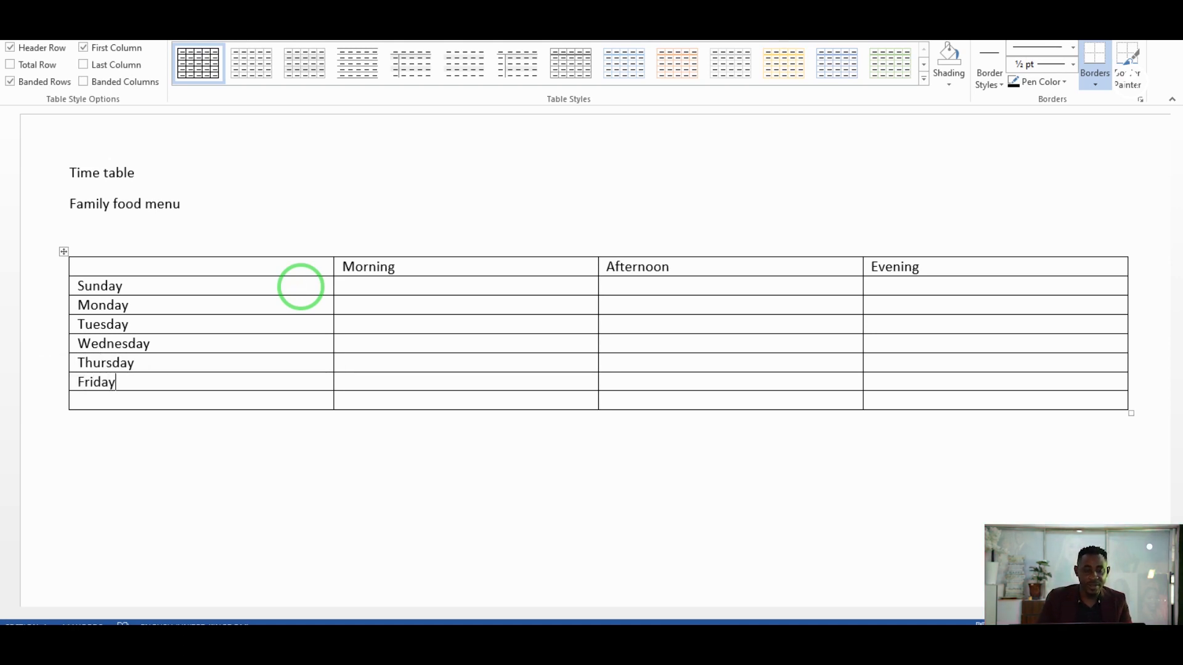
{"action": "key", "text": "Down"}
{"action": "type", "text": "Saturday"}
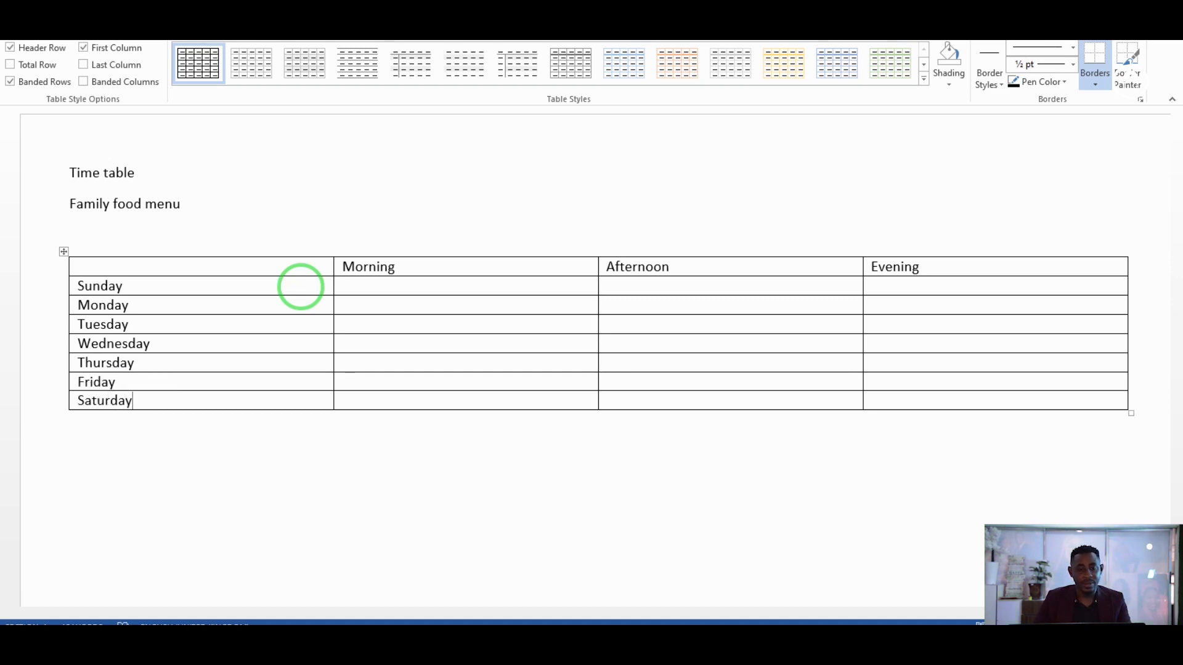
Fill Sunday's row with tea and Bread, Fried rice and Chicken, and Noodles.
{"action": "left_click", "coordinate": [446, 283]}
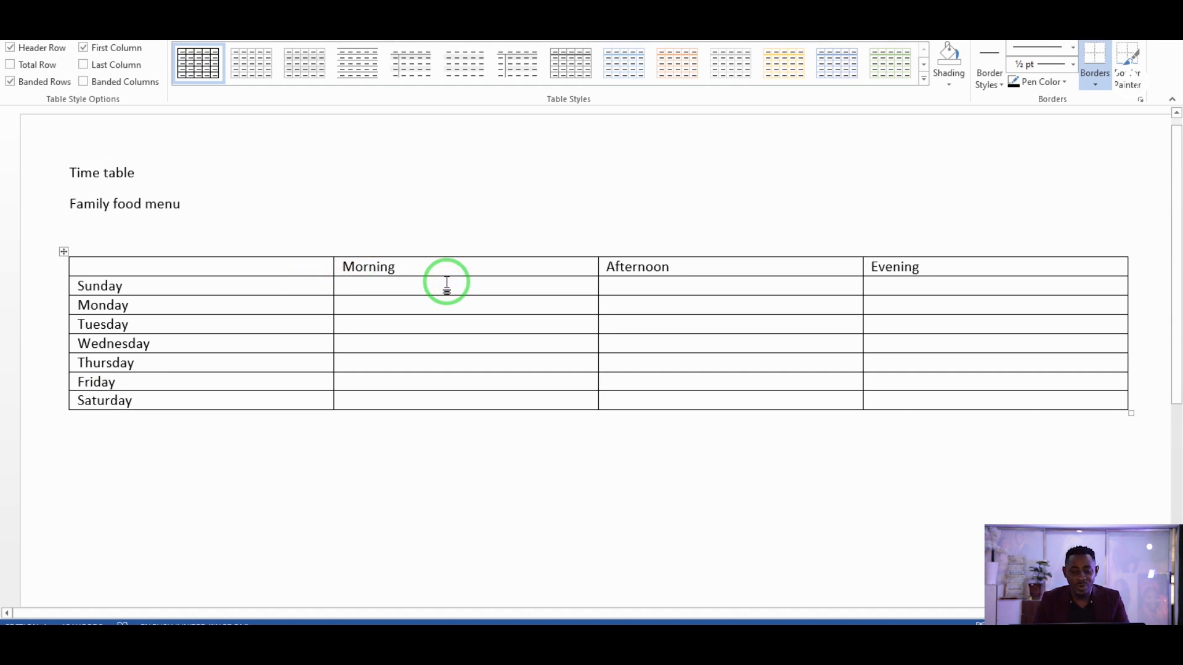
{"action": "type", "text": "Te"}
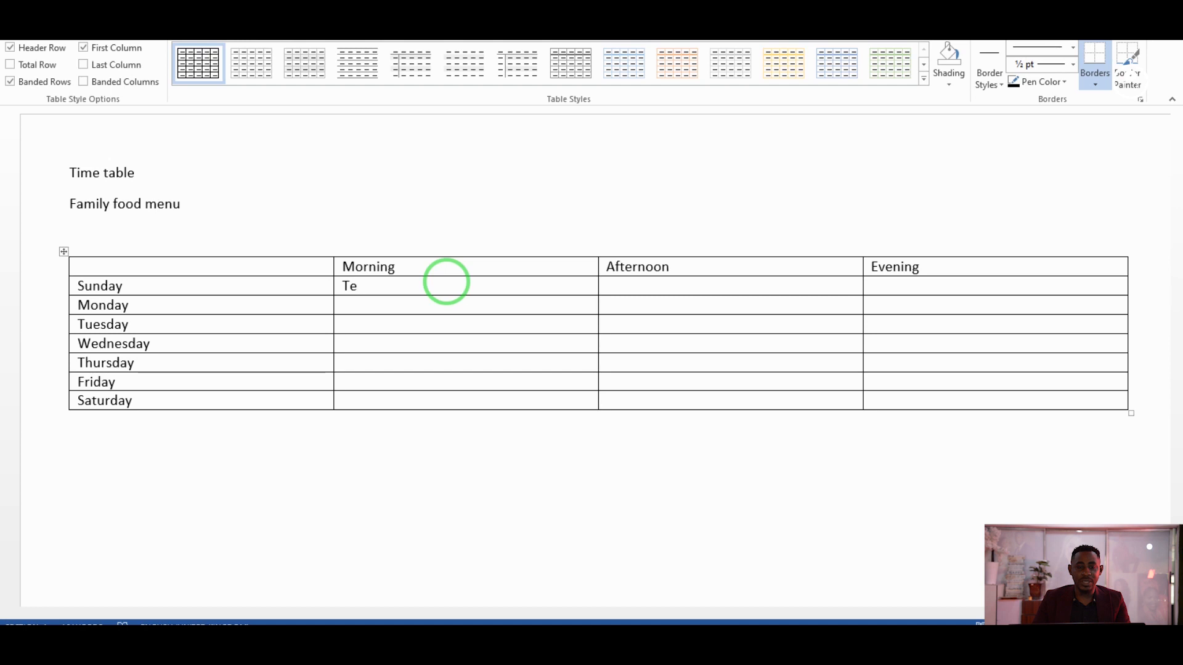
{"action": "key", "text": "BackSpace"}
{"action": "key", "text": "BackSpace"}
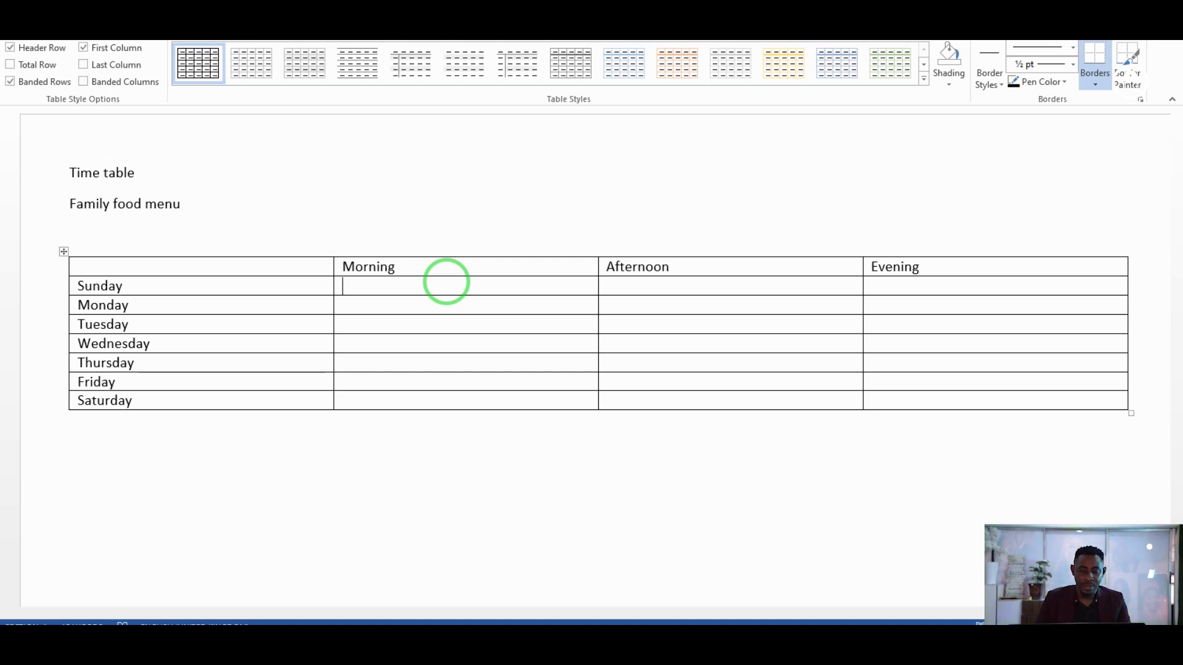
{"action": "type", "text": "tea"}
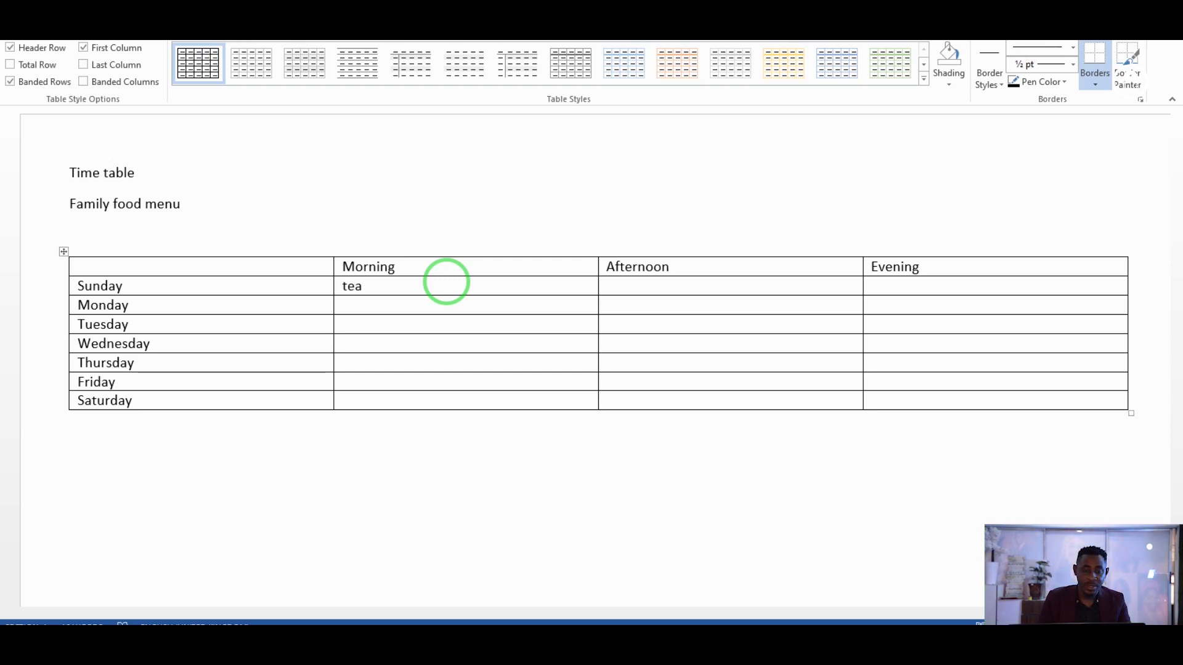
{"action": "type", "text": " and "}
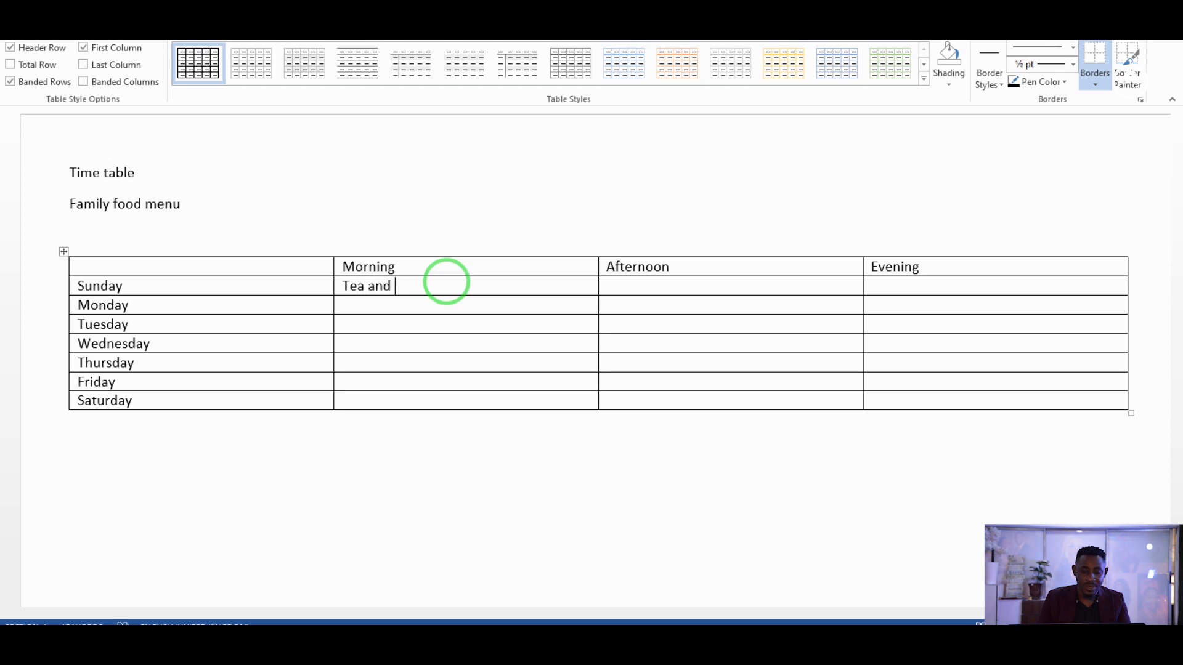
{"action": "type", "text": "Brad"}
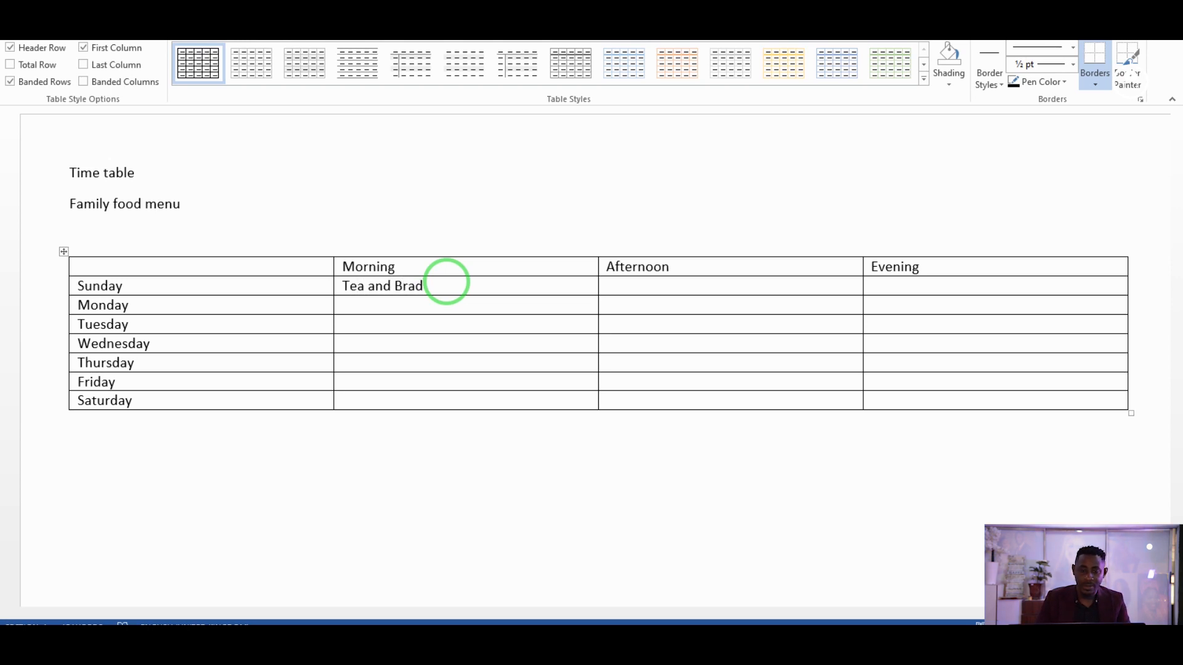
{"action": "key", "text": "BackSpace"}
{"action": "key", "text": "BackSpace"}
{"action": "type", "text": "ead"}
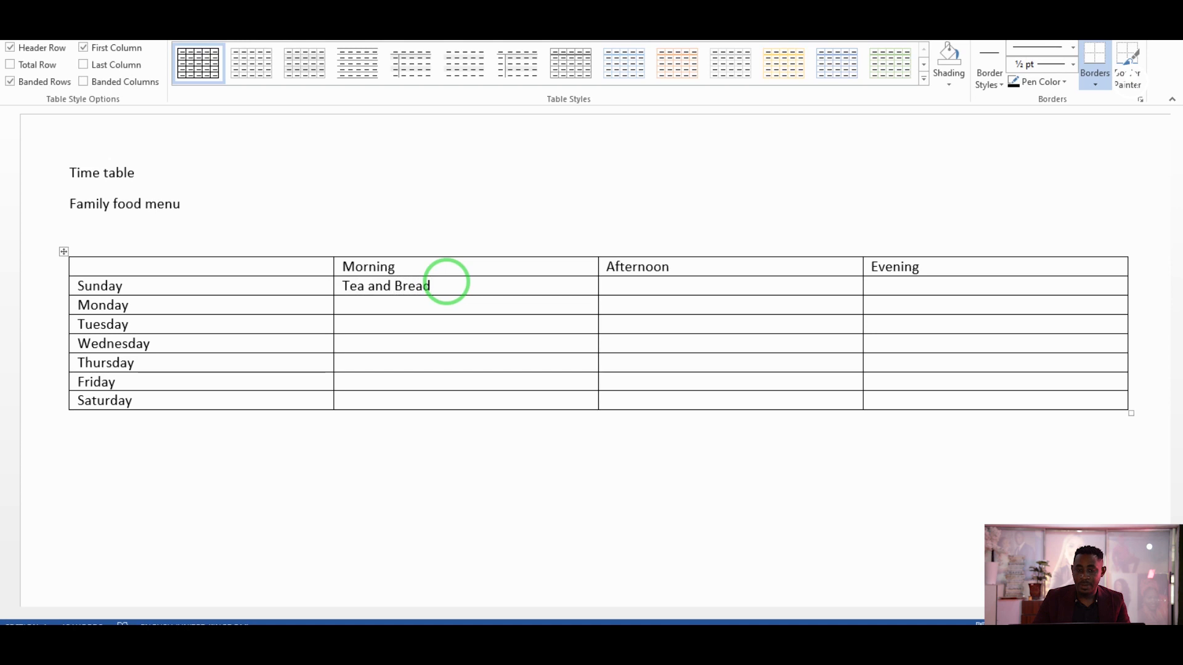
{"action": "key", "text": "Tab"}
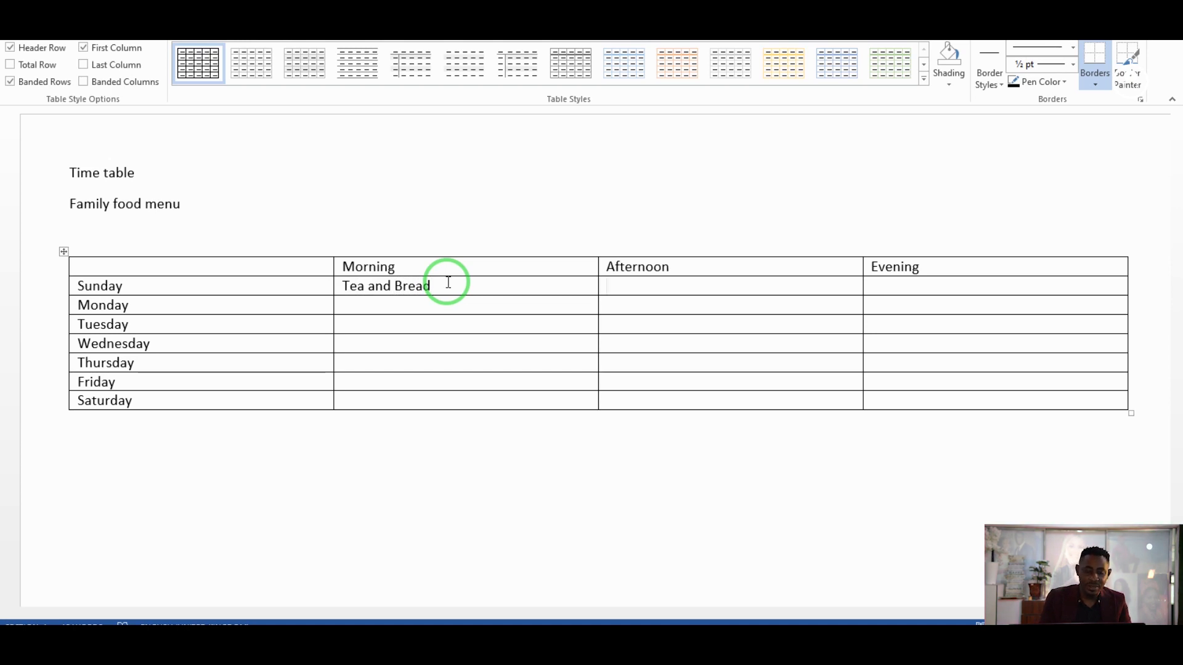
{"action": "type", "text": "Fr"}
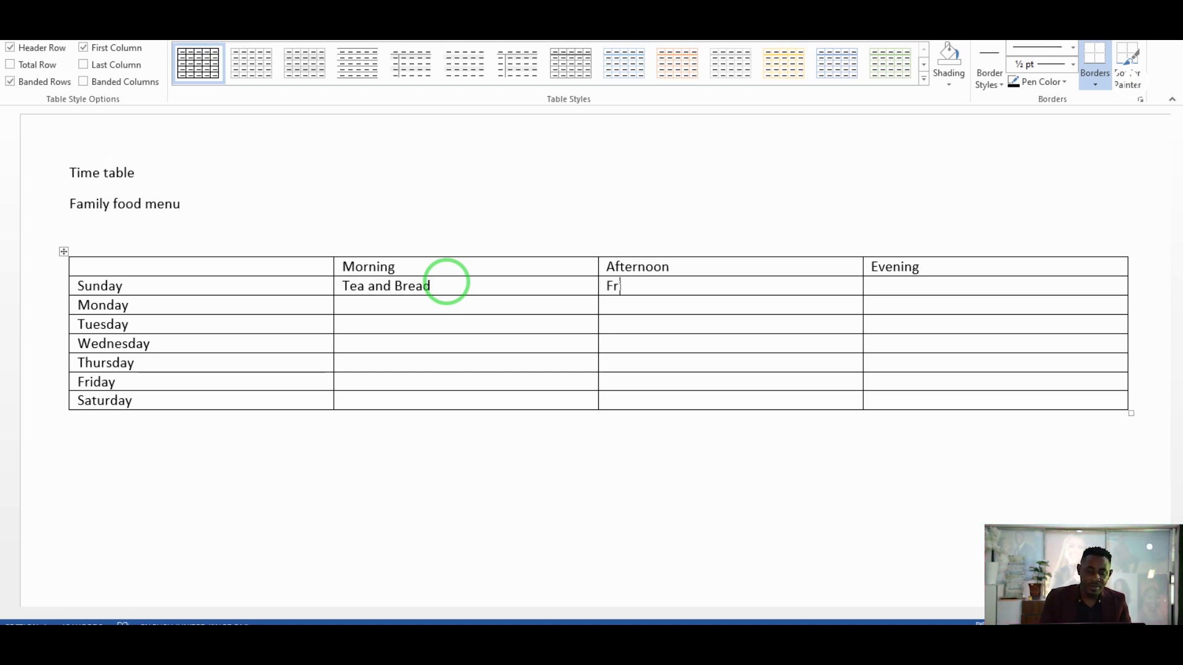
{"action": "type", "text": "iead"}
{"action": "key", "text": "BackSpace"}
{"action": "key", "text": "BackSpace"}
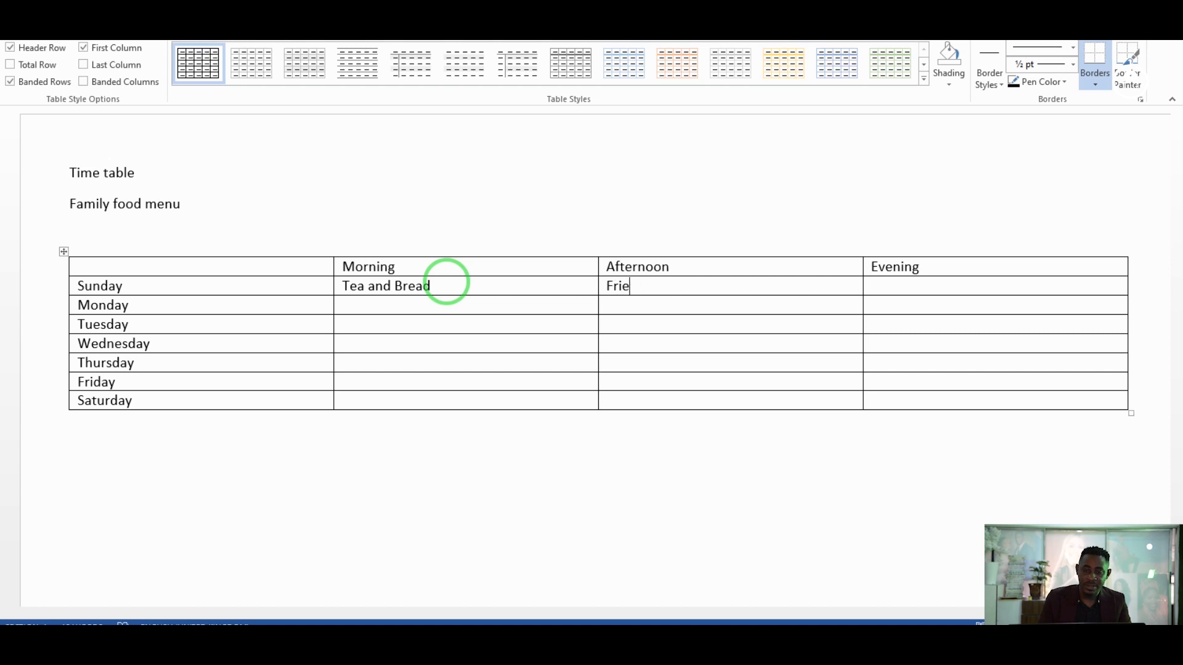
{"action": "type", "text": "d "}
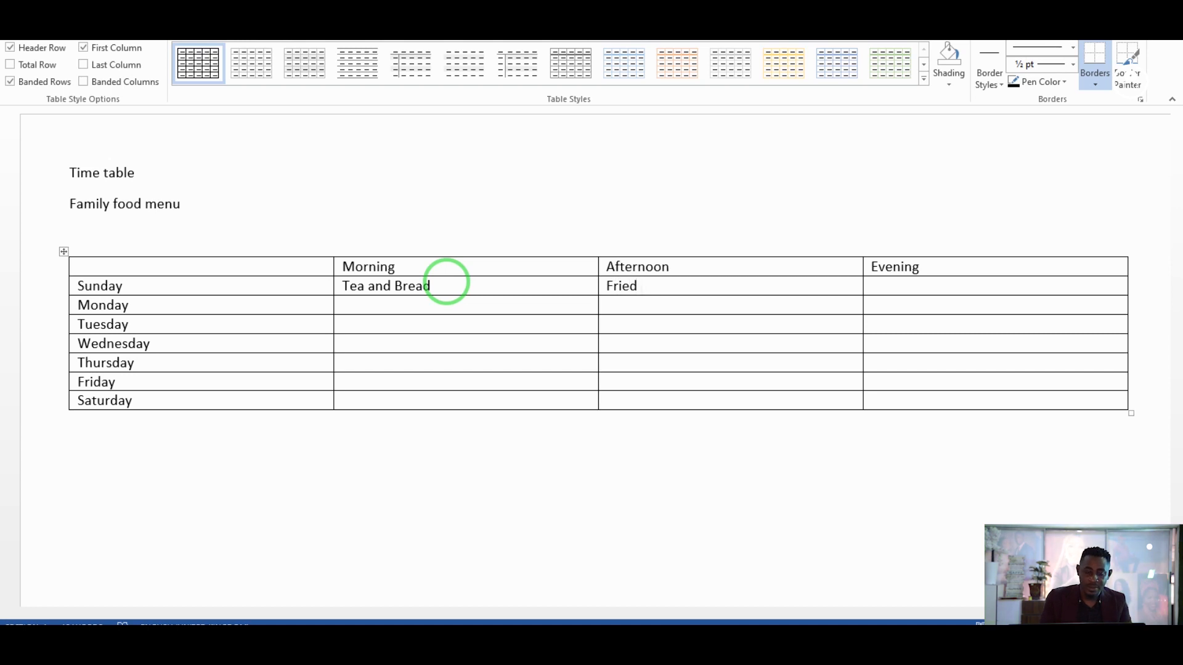
{"action": "type", "text": "rice an "}
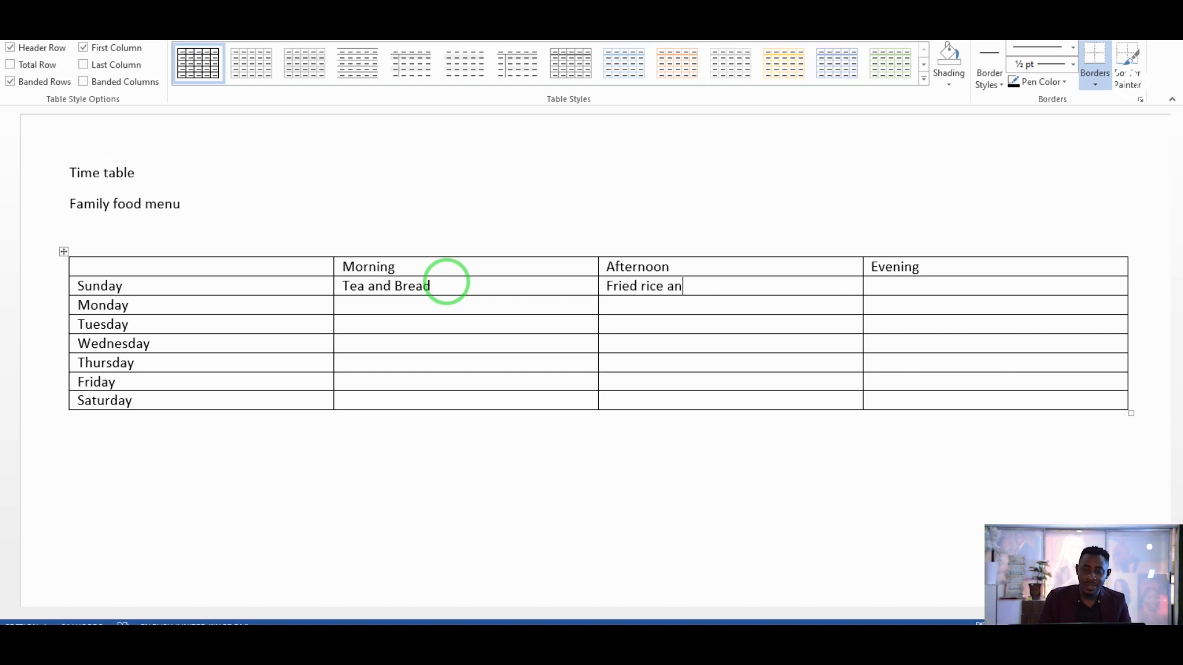
{"action": "type", "text": "dChicken"}
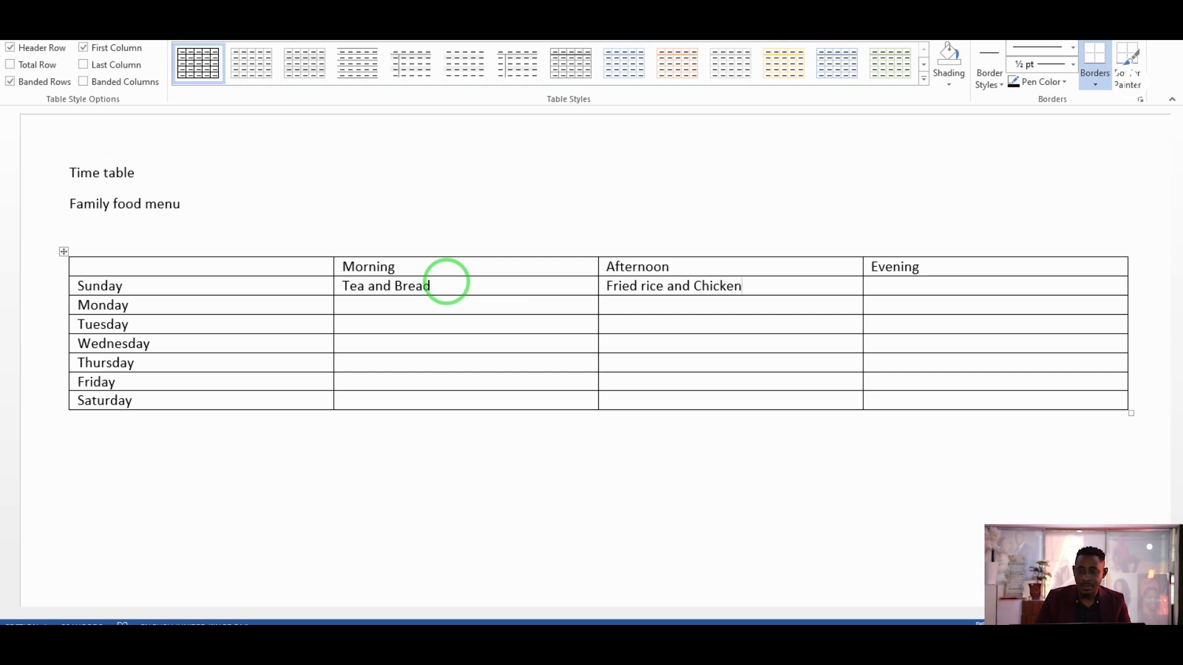
{"action": "key", "text": "Tab"}
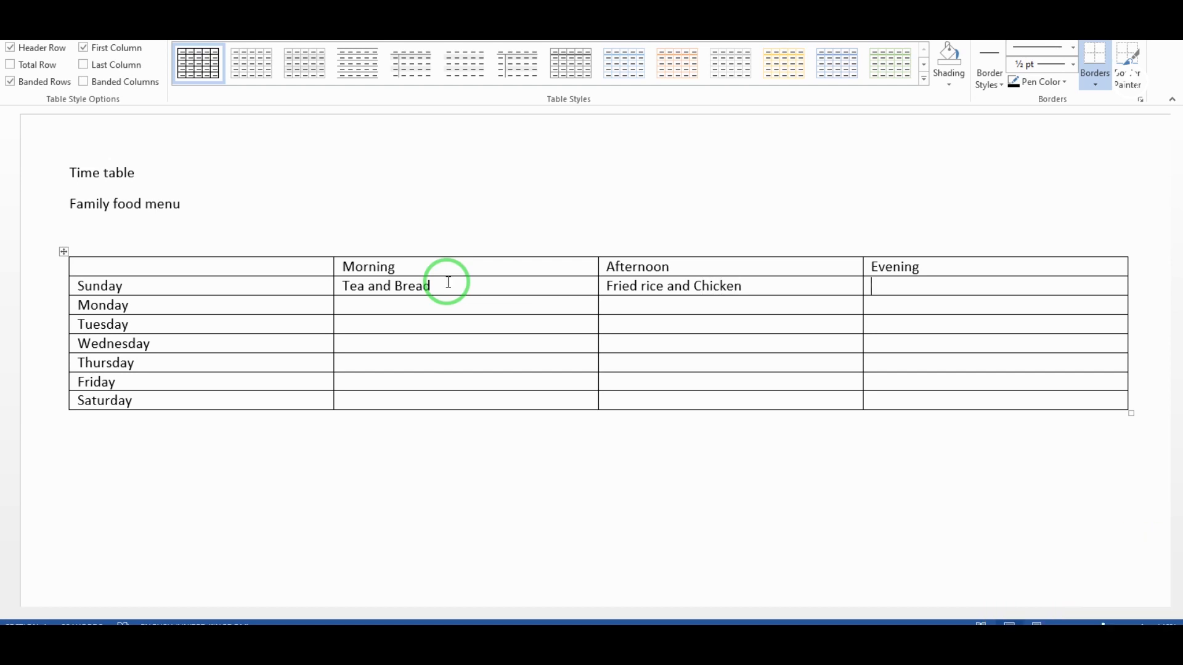
{"action": "type", "text": "na"}
{"action": "key", "text": "BackSpace"}
{"action": "key", "text": "BackSpace"}
{"action": "type", "text": "In"}
{"action": "key", "text": "BackSpace"}
{"action": "key", "text": "BackSpace"}
{"action": "key", "text": "BackSpace"}
{"action": "type", "text": "Noodles"}
Fill Monday with Rice and Stew, Beans and plantain, Tea and Bread, then enter Egg and Plantain and Egusi.
{"action": "left_click", "coordinate": [363, 303]}
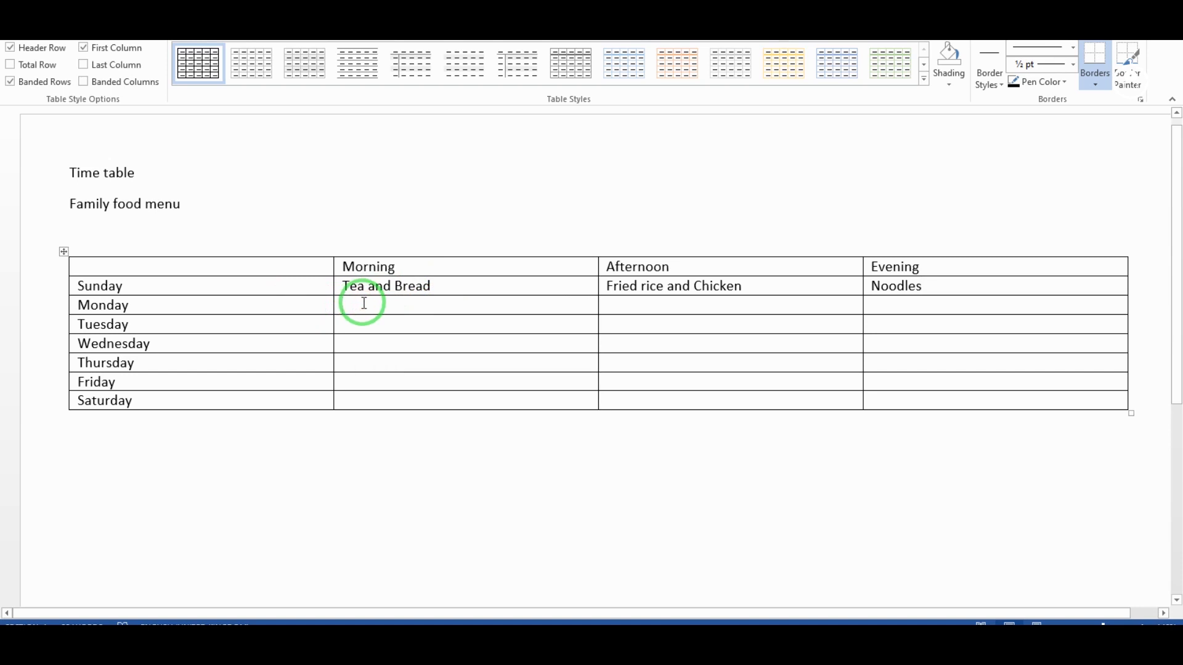
{"action": "type", "text": "Rice and Stew"}
{"action": "key", "text": "Tab"}
{"action": "type", "text": "Beans and plantain"}
{"action": "key", "text": "Tab"}
{"action": "type", "text": "Tea and Bread"}
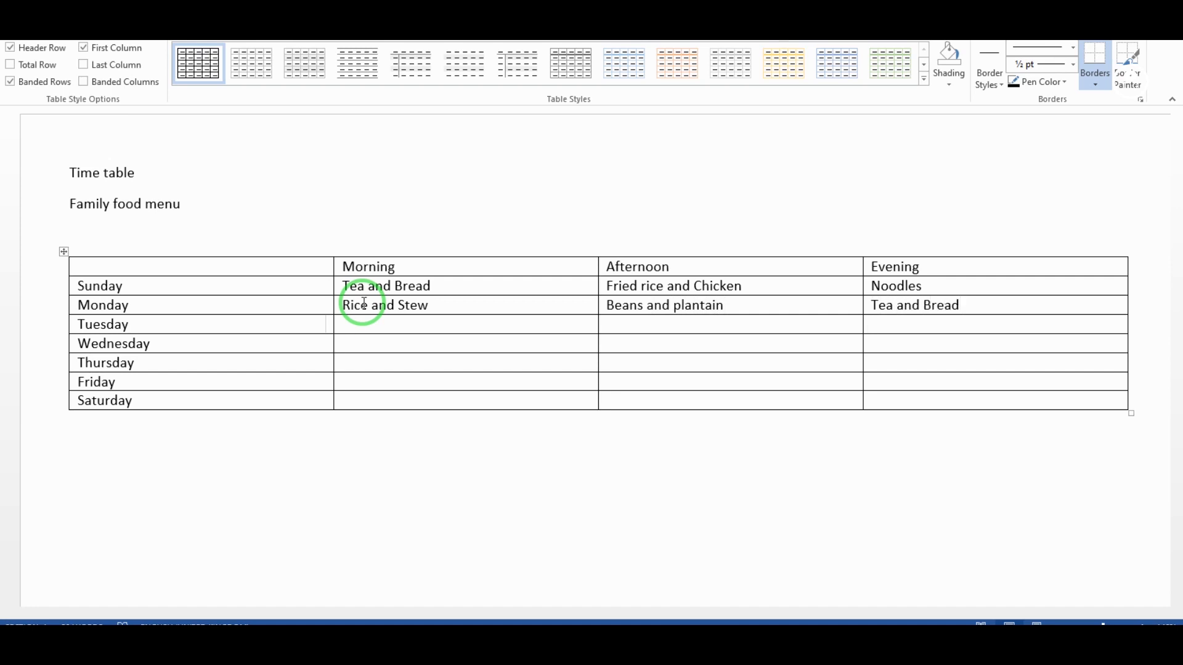
{"action": "type", "text": "Egg and Plantain"}
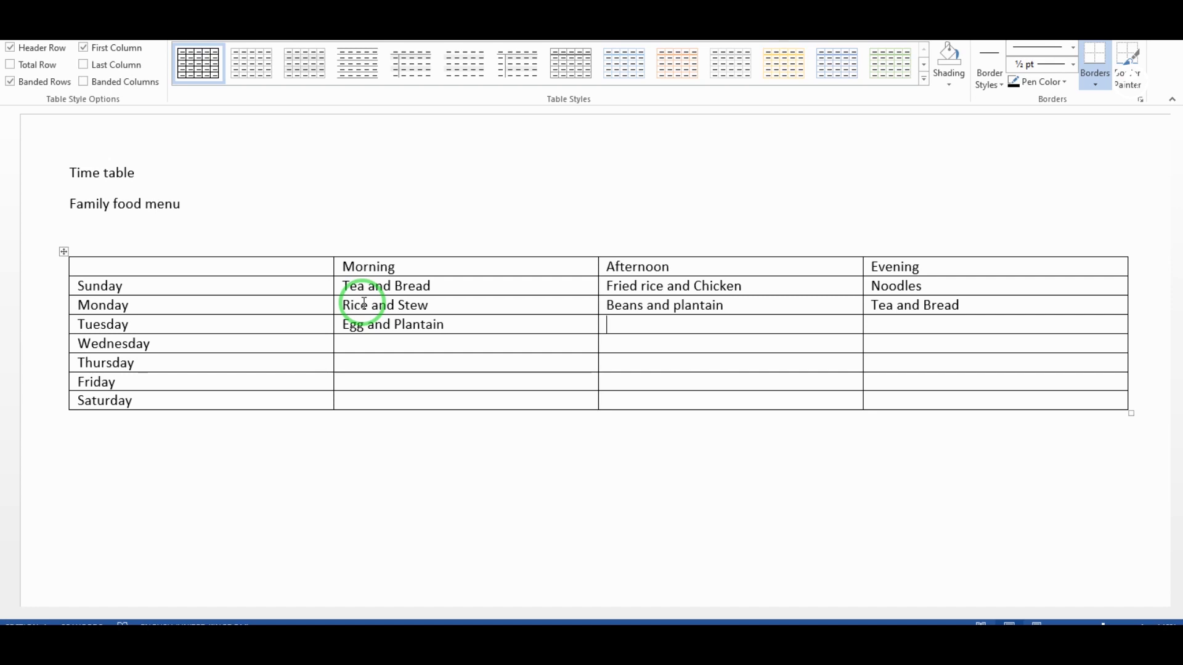
{"action": "type", "text": "Egusi and Pando yam"}
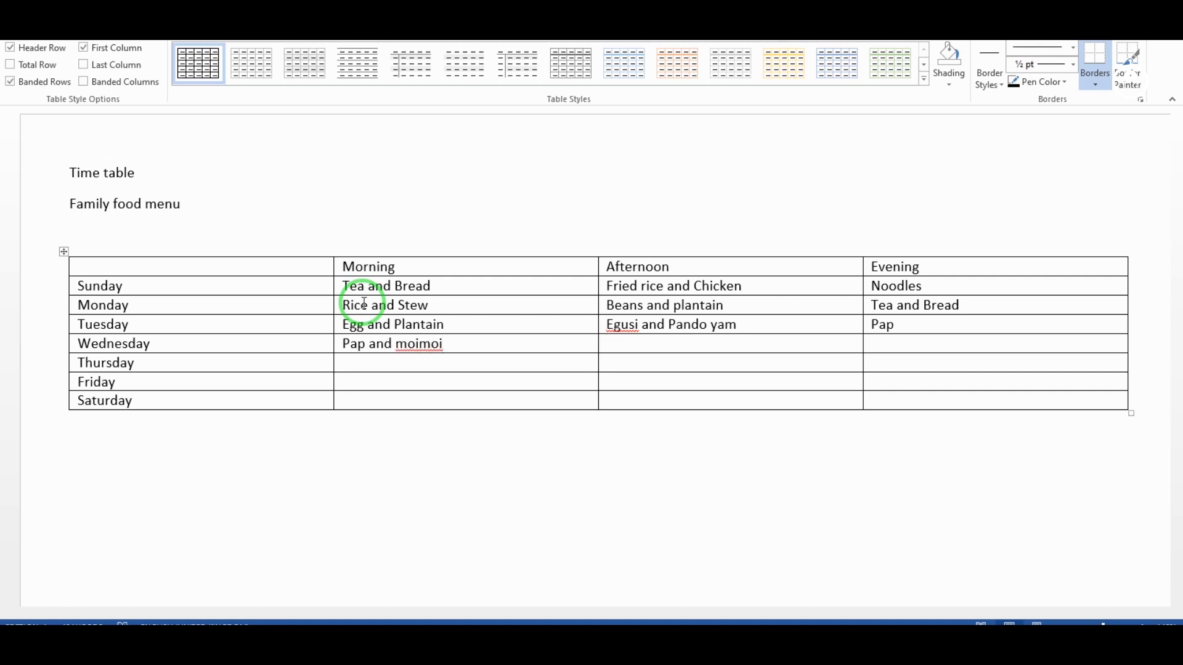
{"action": "left_click", "coordinate": [558, 639]}
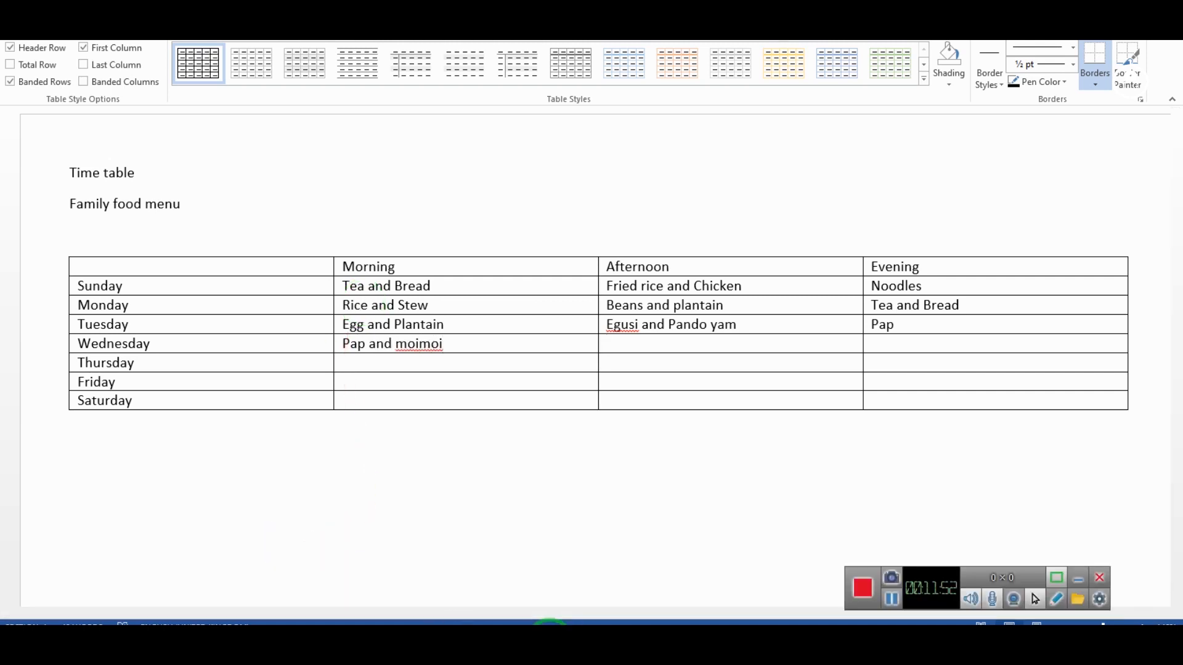
{"action": "left_click", "coordinate": [1077, 579]}
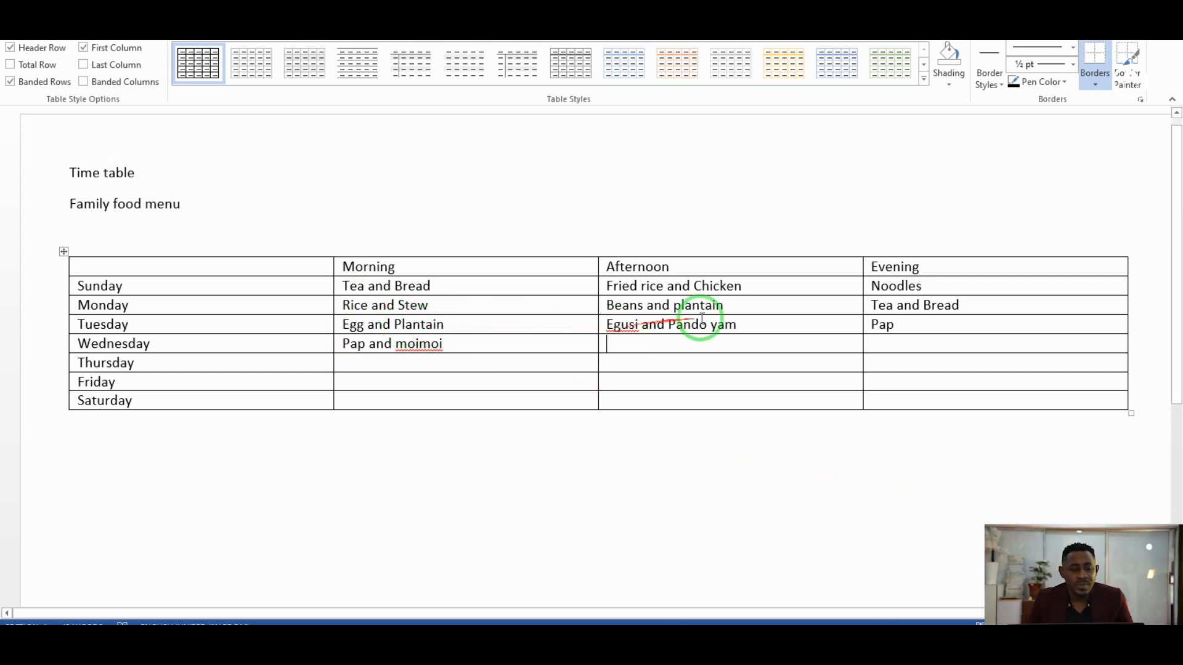
{"action": "left_click", "coordinate": [904, 325]}
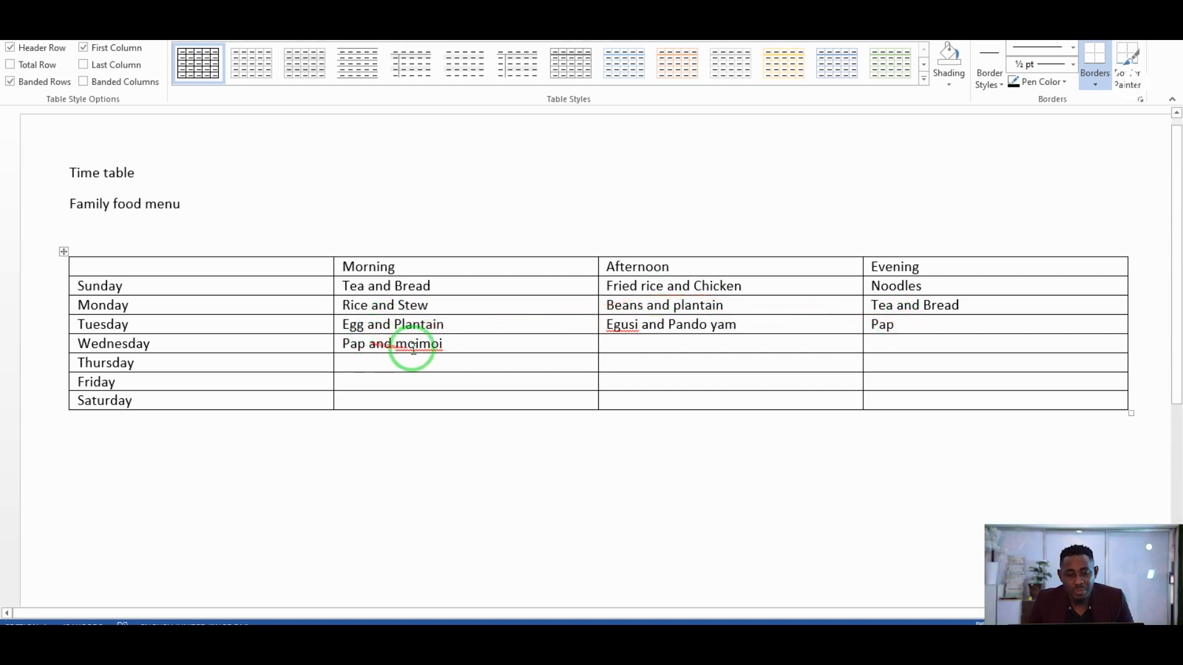
{"action": "left_click", "coordinate": [667, 345]}
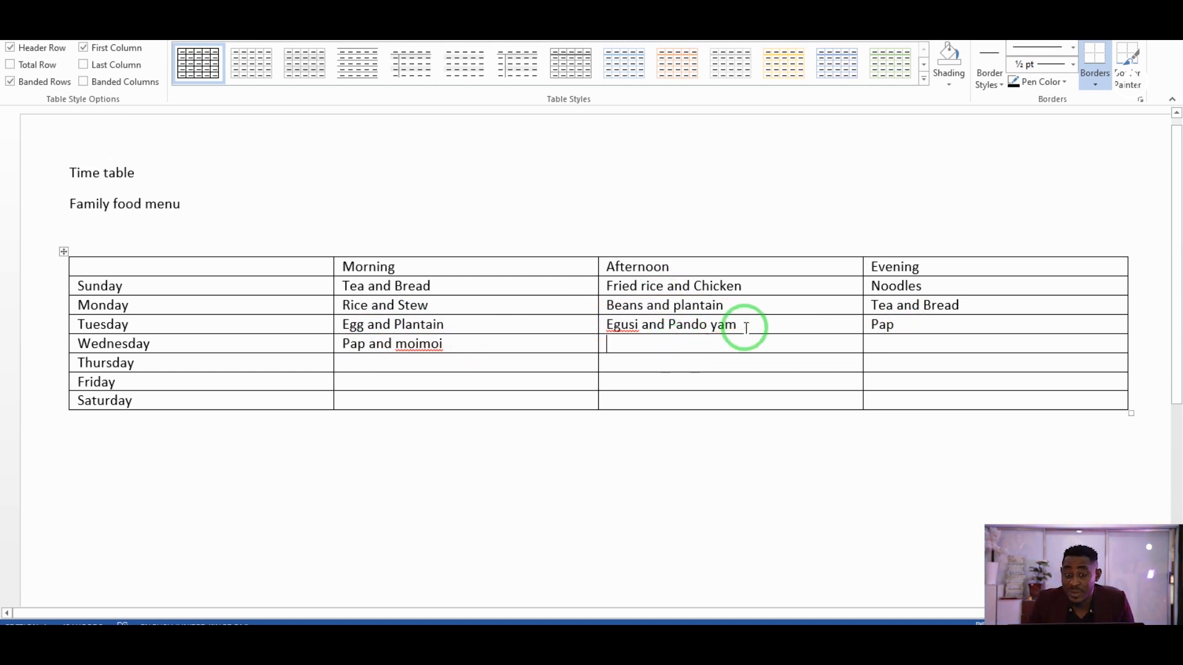
Paste the Sunday–Tuesday afternoon meals into Wednesday–Friday and begin Saturday afternoon's meal.
{"action": "left_click_drag", "start_coordinate": [753, 317], "coordinate": [684, 294]}
{"action": "key", "text": "ctrl+c"}
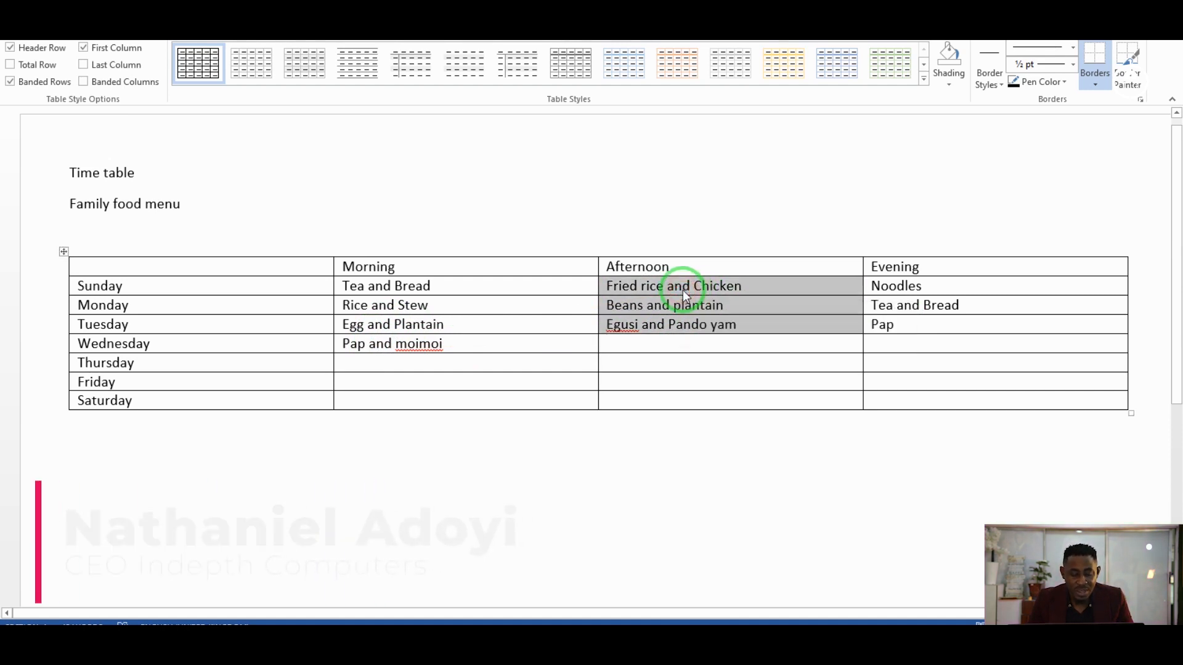
{"action": "left_click", "coordinate": [662, 342]}
{"action": "left_click_drag", "start_coordinate": [662, 341], "coordinate": [662, 375]}
{"action": "key", "text": "ctrl+v"}
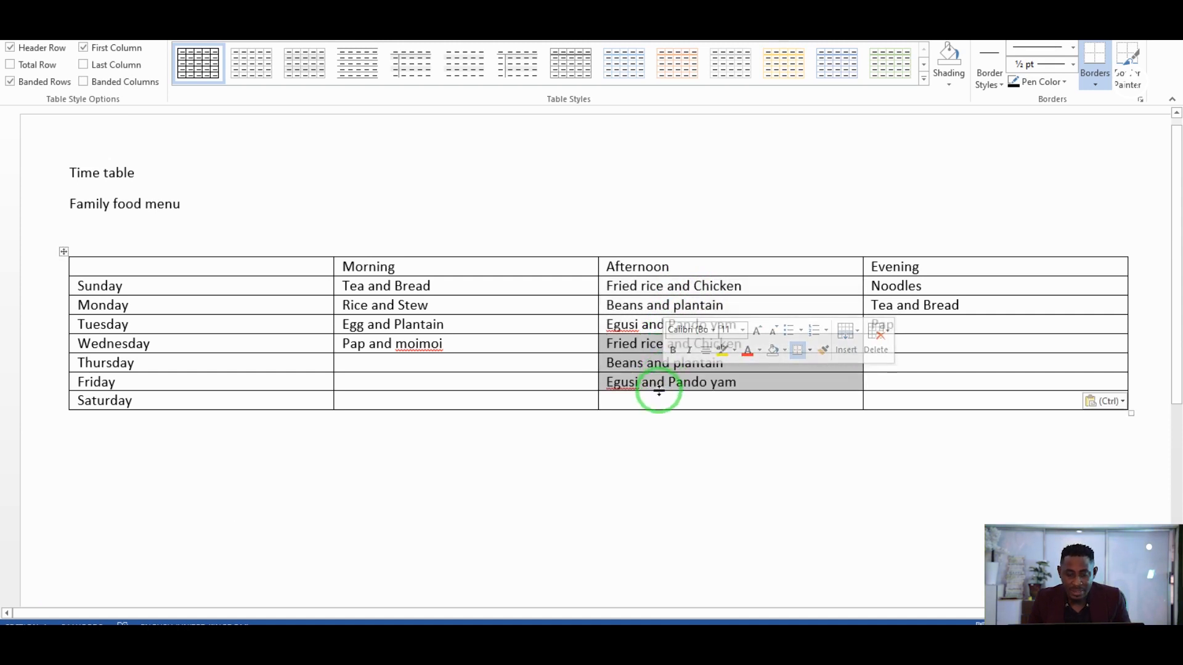
{"action": "left_click", "coordinate": [654, 401]}
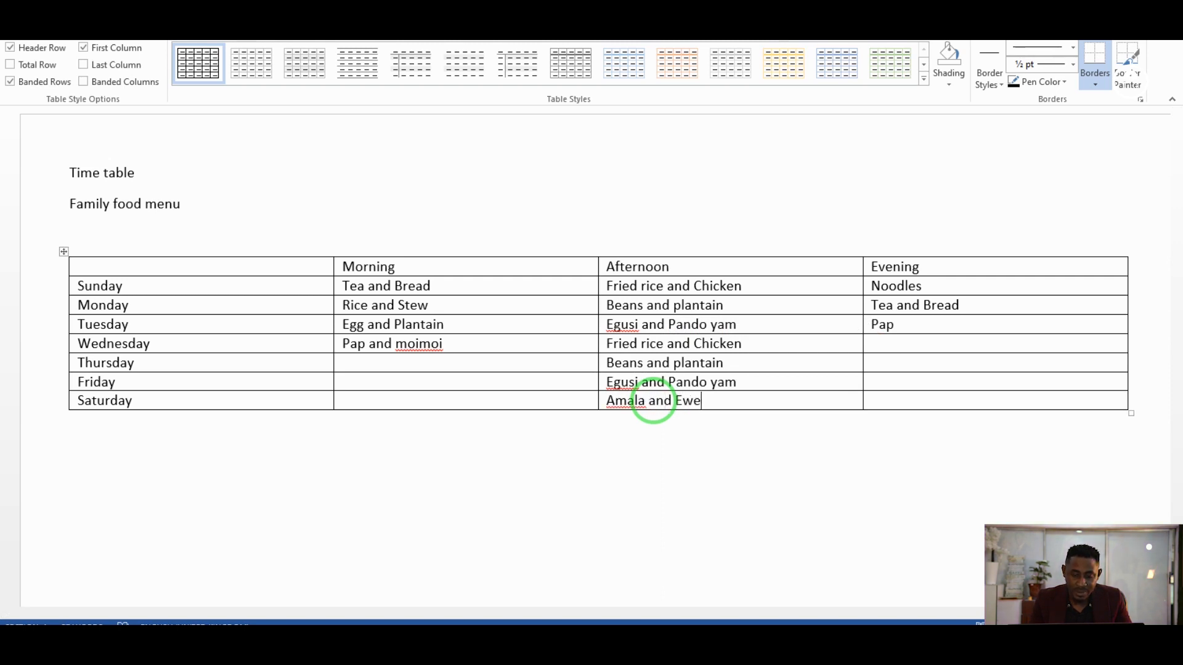
{"action": "type", "text": "du"}
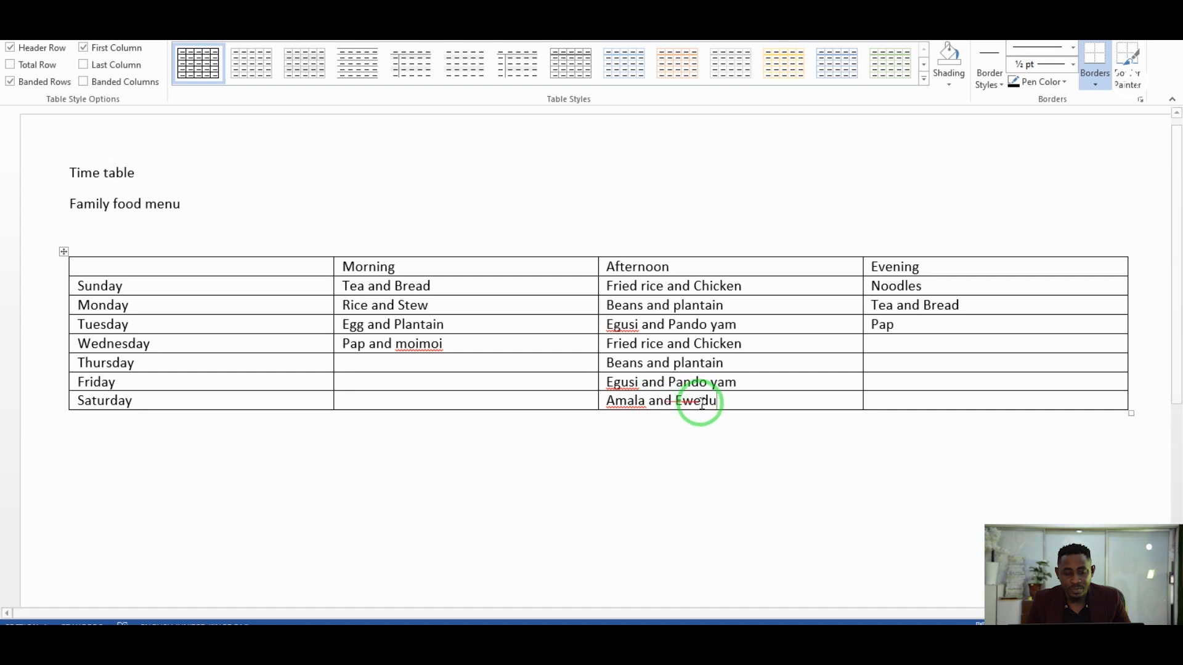
Copy the Sunday–Tuesday morning meals into Thursday–Saturday, undoing a paste that added an extra row.
{"action": "left_click_drag", "start_coordinate": [347, 286], "coordinate": [440, 337]}
{"action": "key", "text": "ctrl+c"}
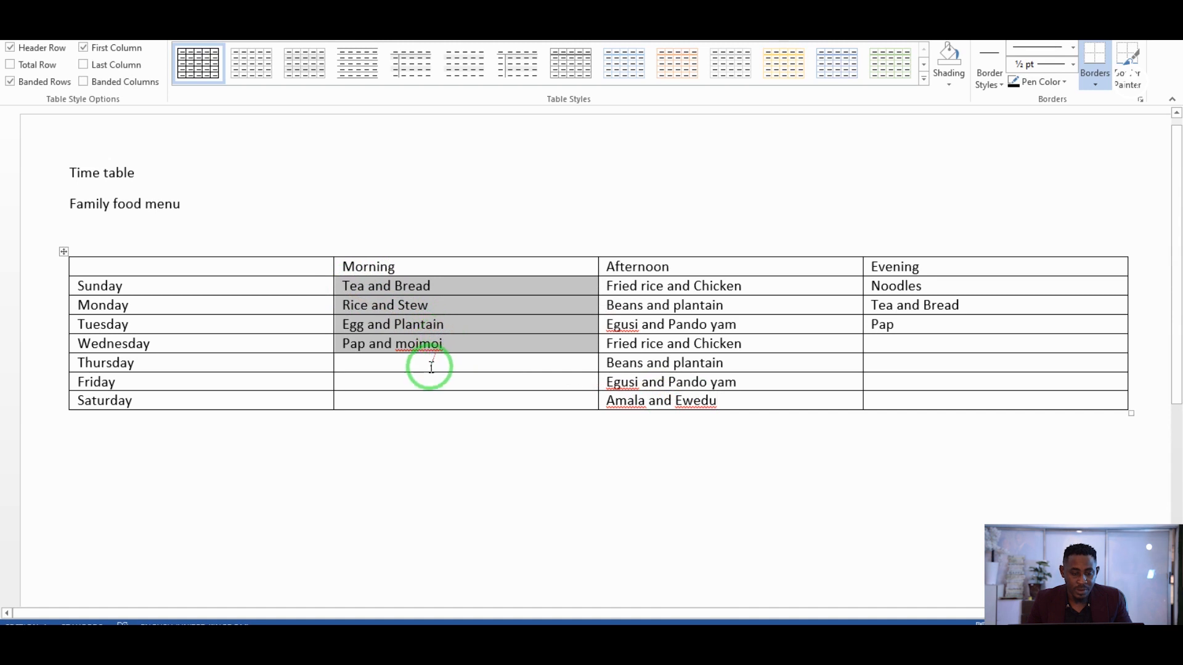
{"action": "left_click", "coordinate": [429, 367]}
{"action": "key", "text": "ctrl+v"}
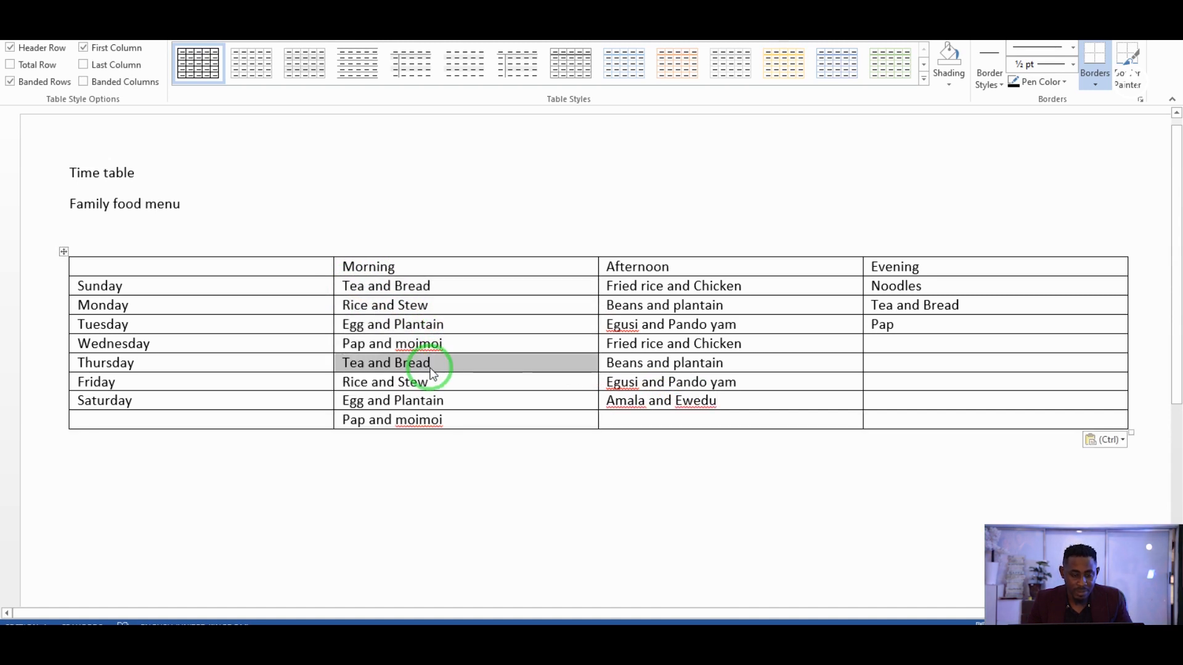
{"action": "left_click", "coordinate": [451, 419]}
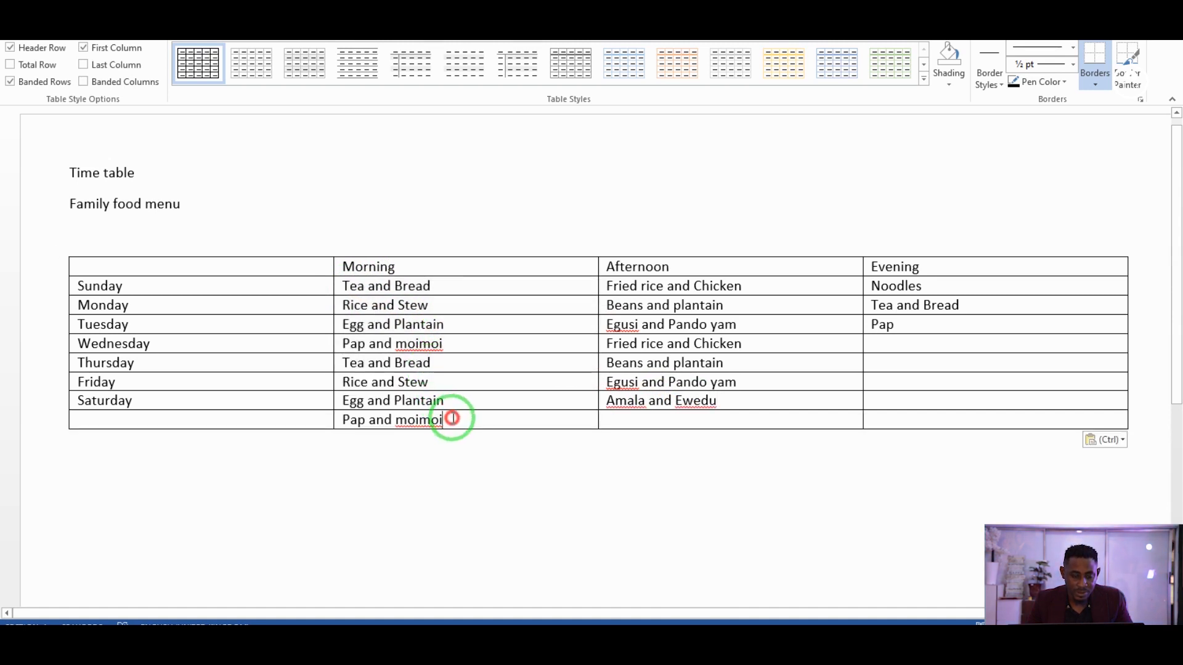
{"action": "key", "text": "ctrl+z"}
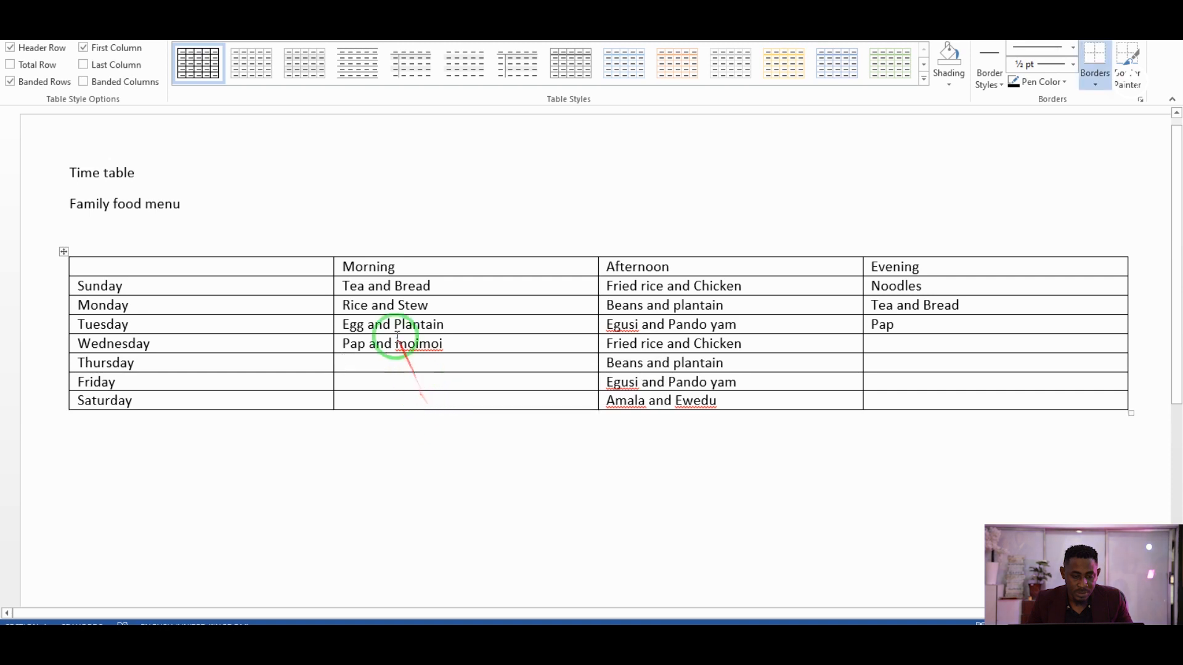
{"action": "left_click_drag", "start_coordinate": [337, 287], "coordinate": [380, 329]}
{"action": "left_click", "coordinate": [377, 363]}
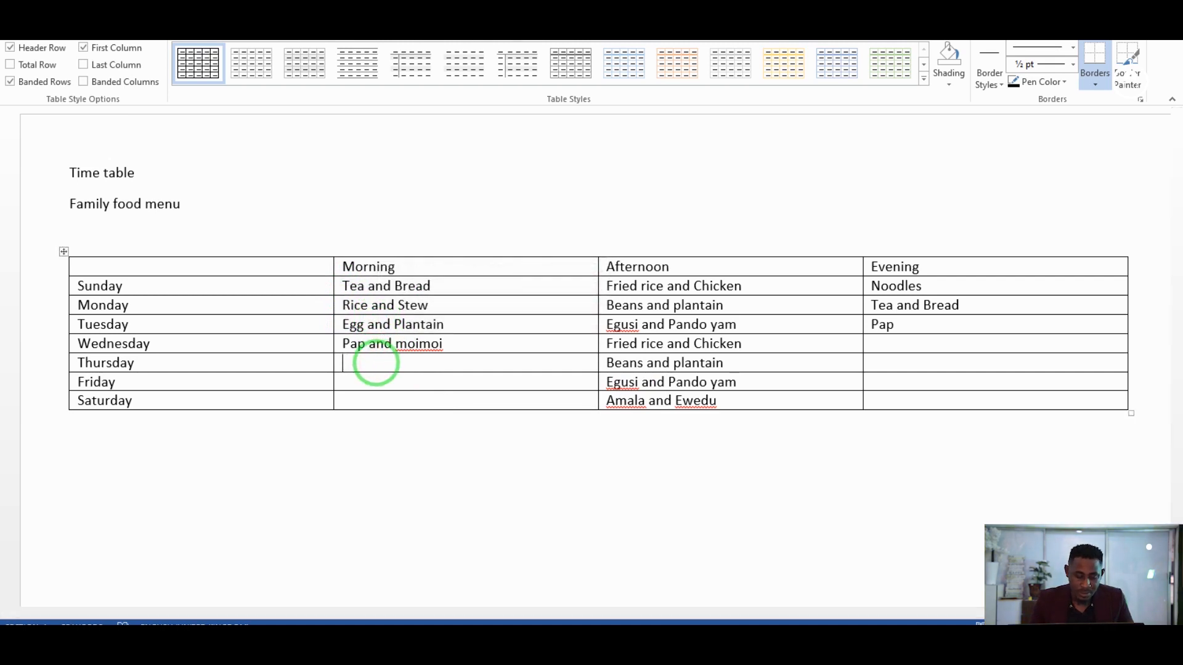
{"action": "key", "text": "ctrl+v"}
{"action": "left_click", "coordinate": [641, 499]}
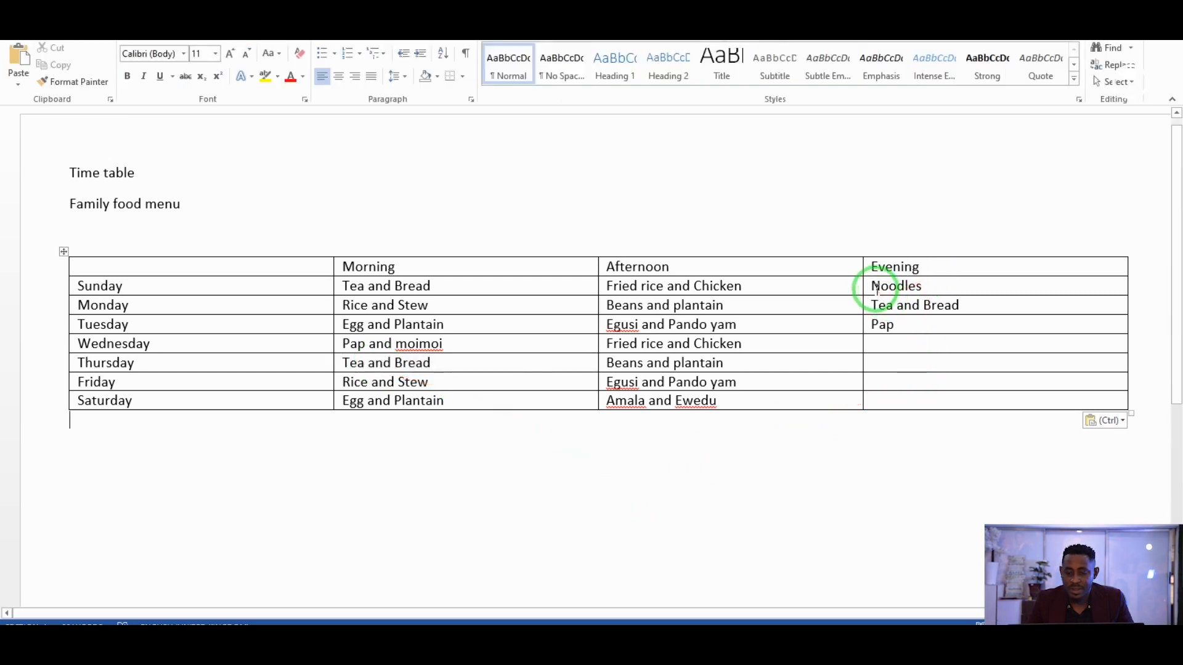
Paste the Sunday–Tuesday evening meals into Wednesday–Friday and begin Saturday evening's meal.
{"action": "left_click_drag", "start_coordinate": [872, 284], "coordinate": [907, 320]}
{"action": "left_click", "coordinate": [906, 343]}
{"action": "type", "text": "v"}
{"action": "key", "text": "BackSpace"}
{"action": "key", "text": "ctrl+v"}
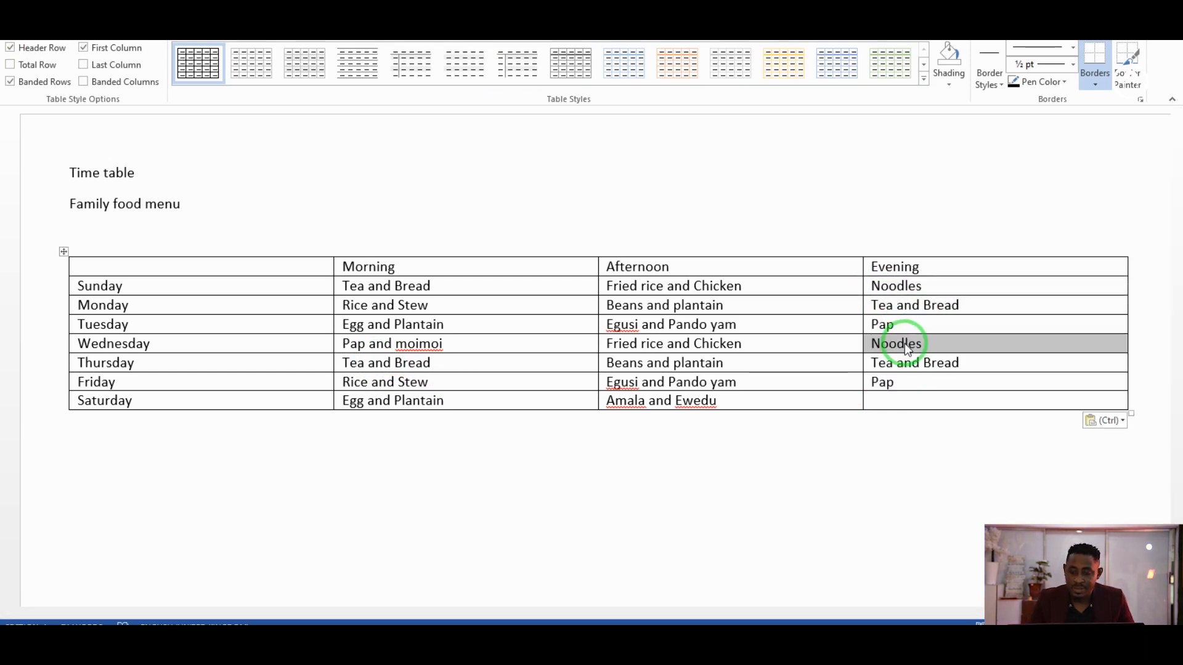
{"action": "left_click", "coordinate": [904, 395]}
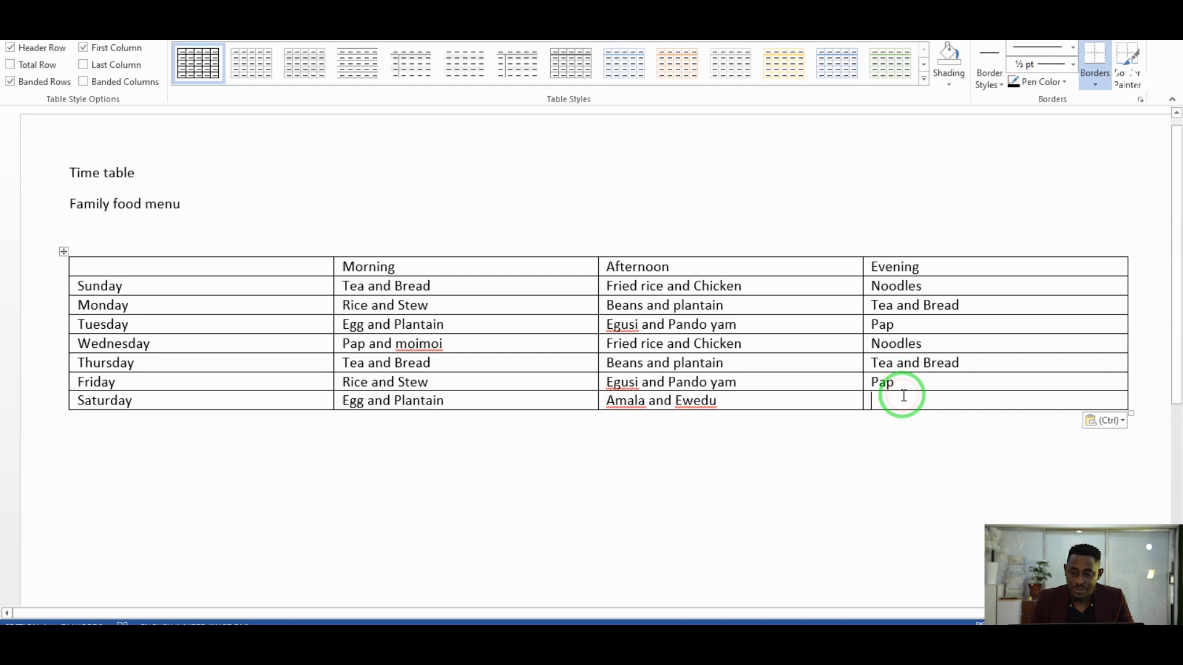
{"action": "type", "text": "te"}
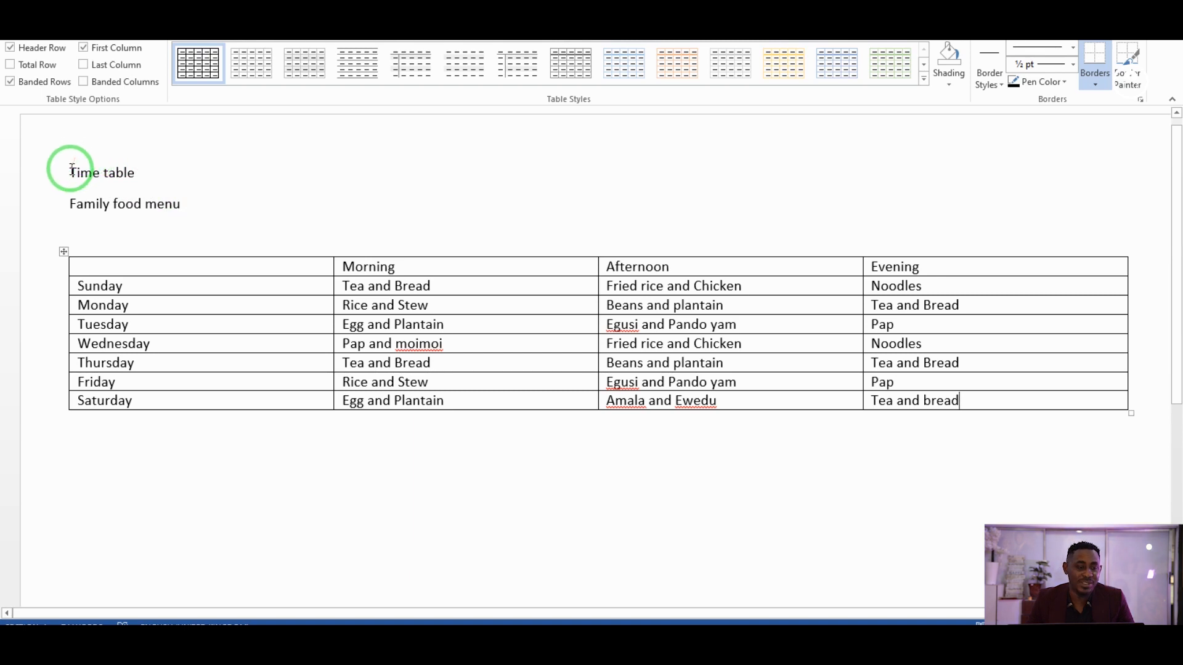
Set the title to 28 pt and correct its wording to 'Time Table'.
{"action": "left_click_drag", "start_coordinate": [70, 169], "coordinate": [121, 171]}
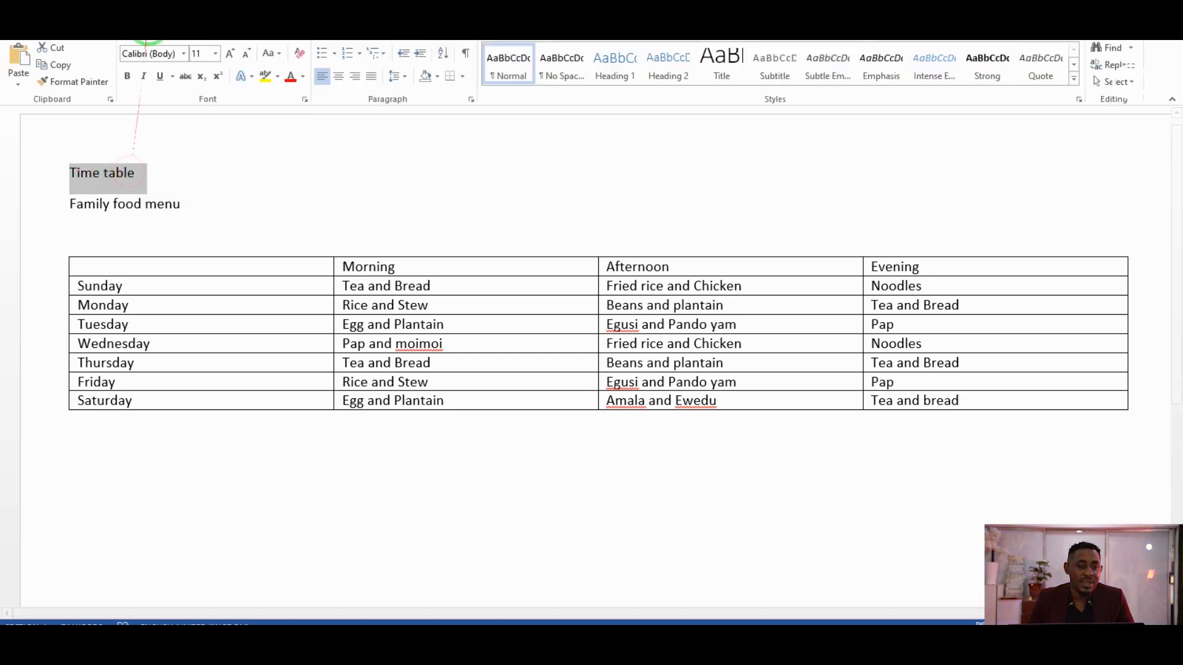
{"action": "left_click", "coordinate": [217, 55]}
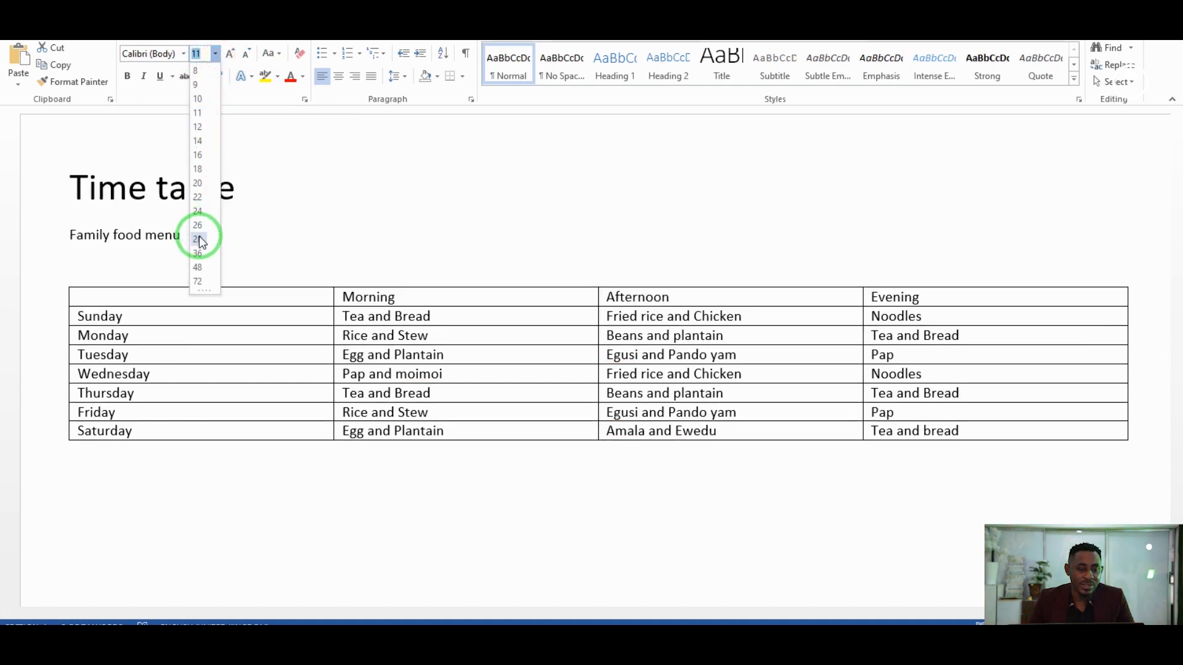
{"action": "left_click", "coordinate": [197, 238]}
{"action": "left_click", "coordinate": [177, 192]}
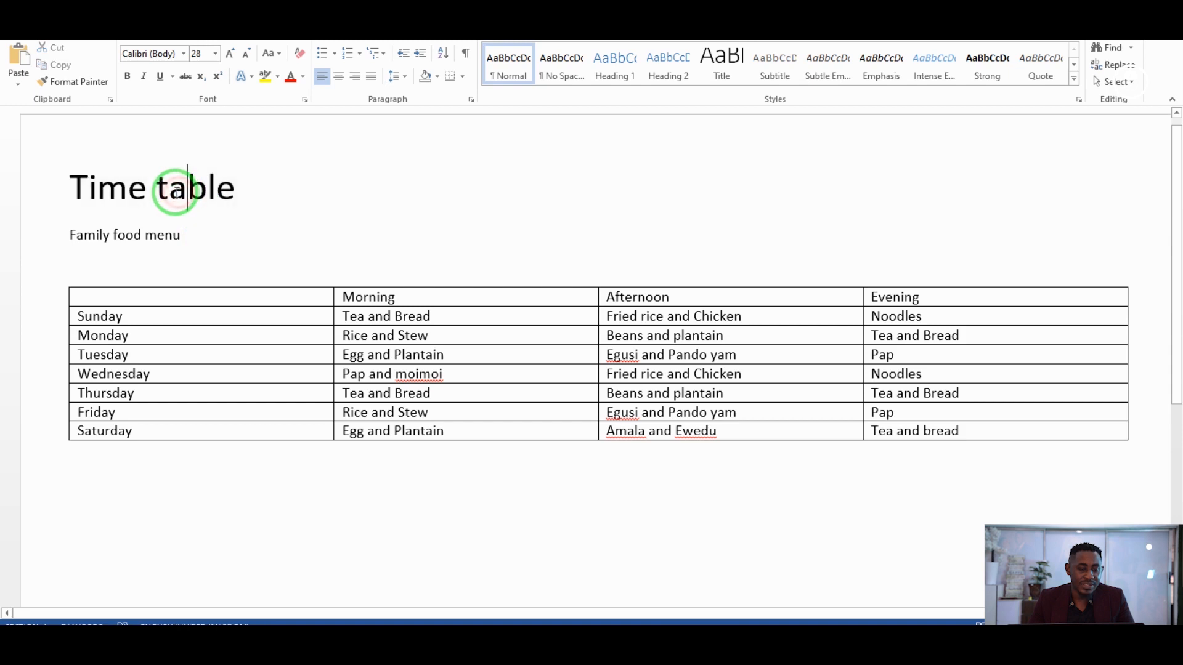
{"action": "key", "text": "BackSpace"}
{"action": "type", "text": "t"}
{"action": "key", "text": "BackSpace"}
{"action": "type", "text": "t"}
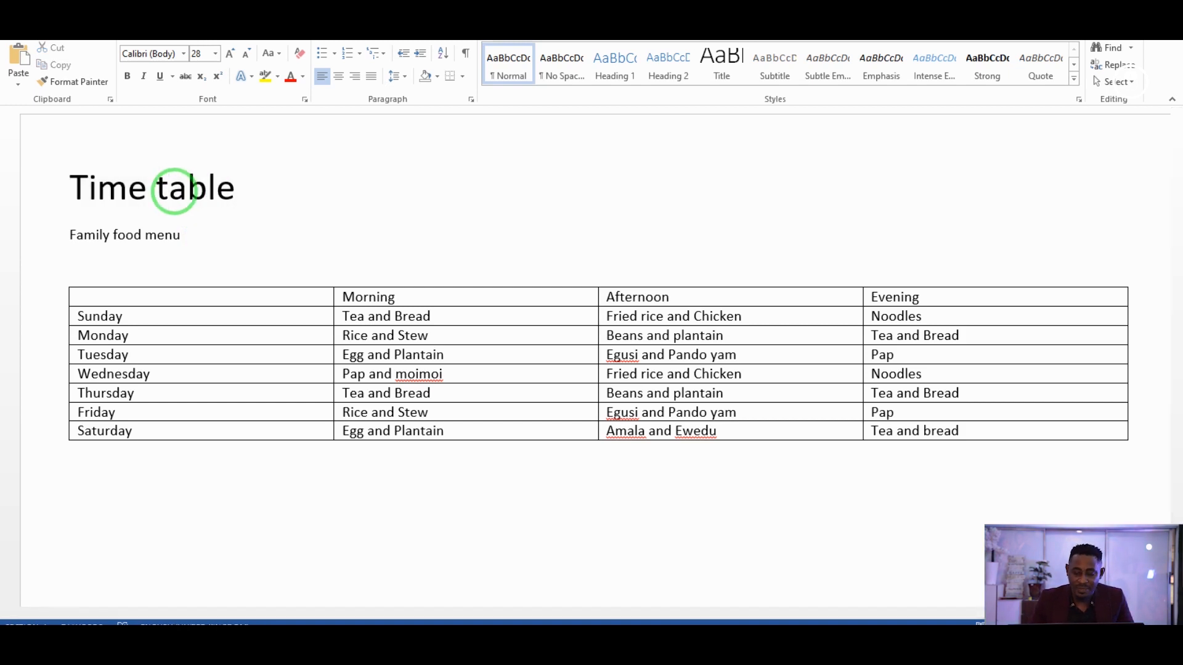
{"action": "key", "text": "BackSpace"}
{"action": "type", "text": "T"}
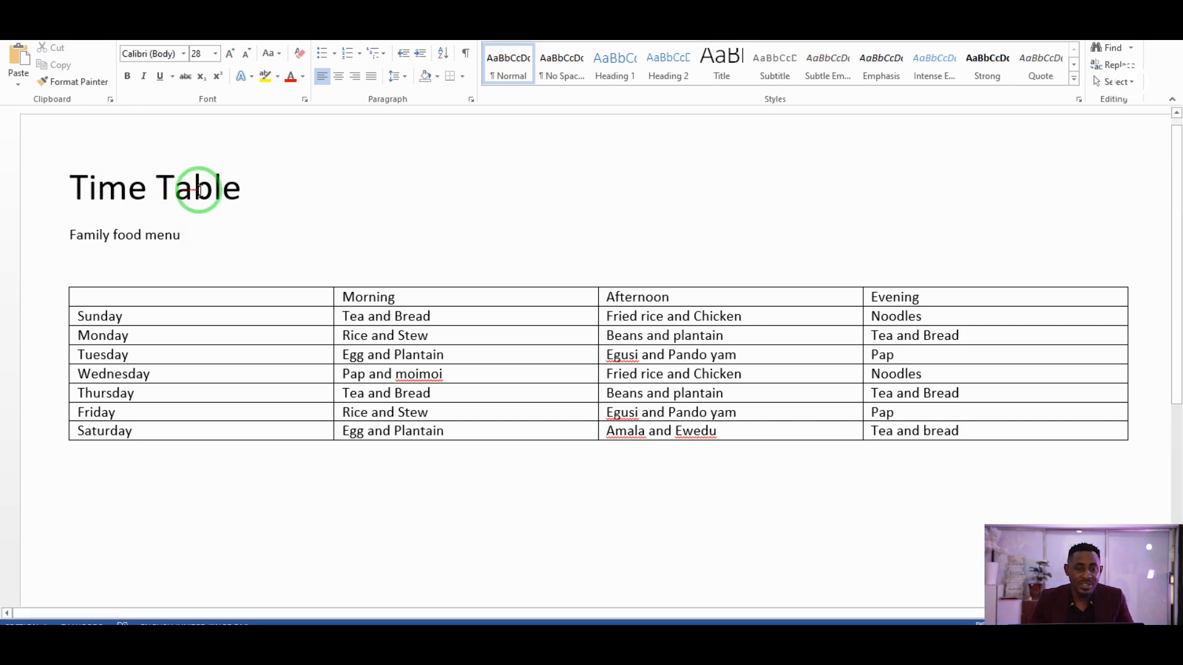
Make the Time Table title bold, centred and underlined.
{"action": "left_click_drag", "start_coordinate": [258, 187], "coordinate": [97, 184]}
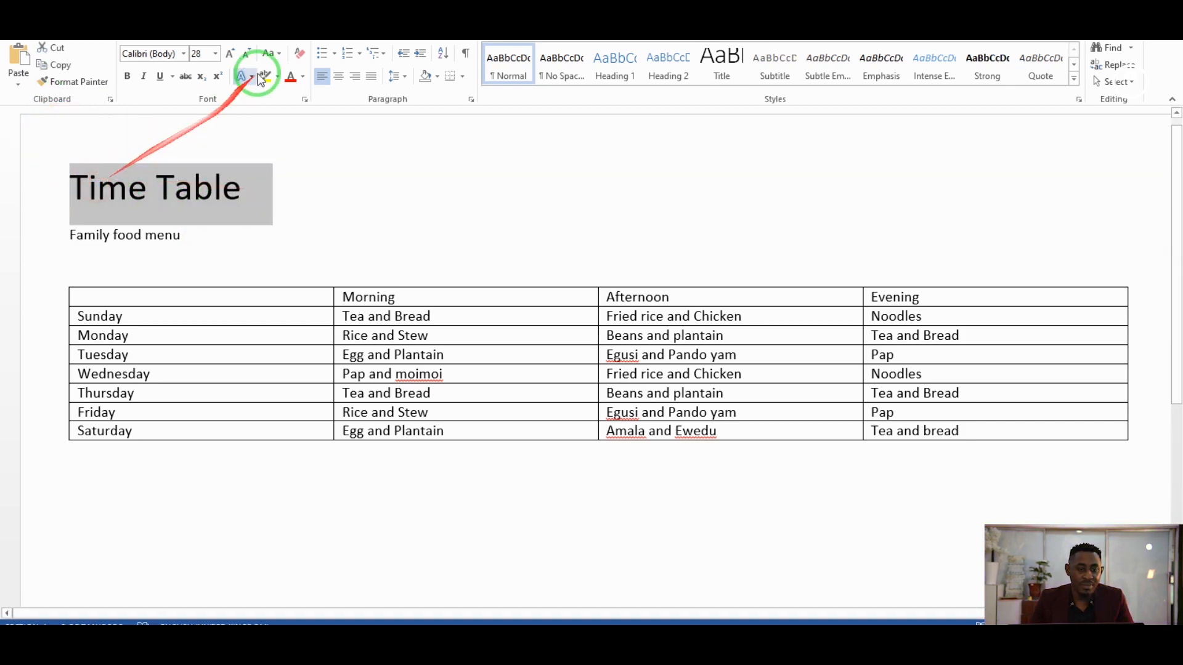
{"action": "left_click", "coordinate": [130, 76]}
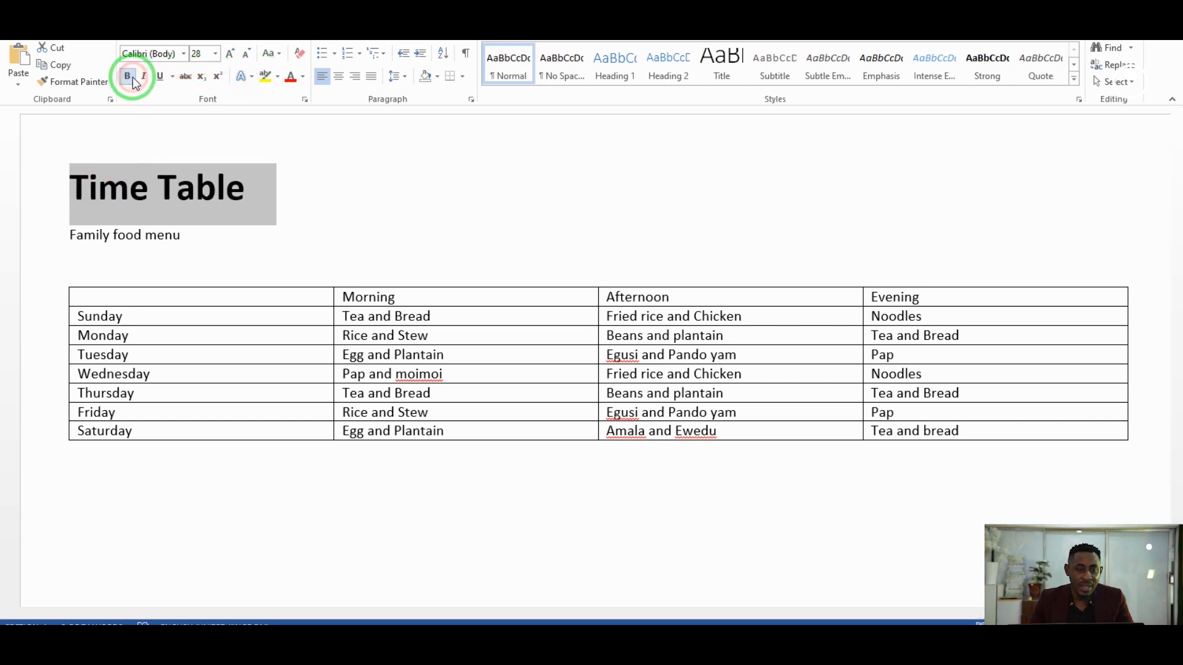
{"action": "left_click", "coordinate": [339, 77]}
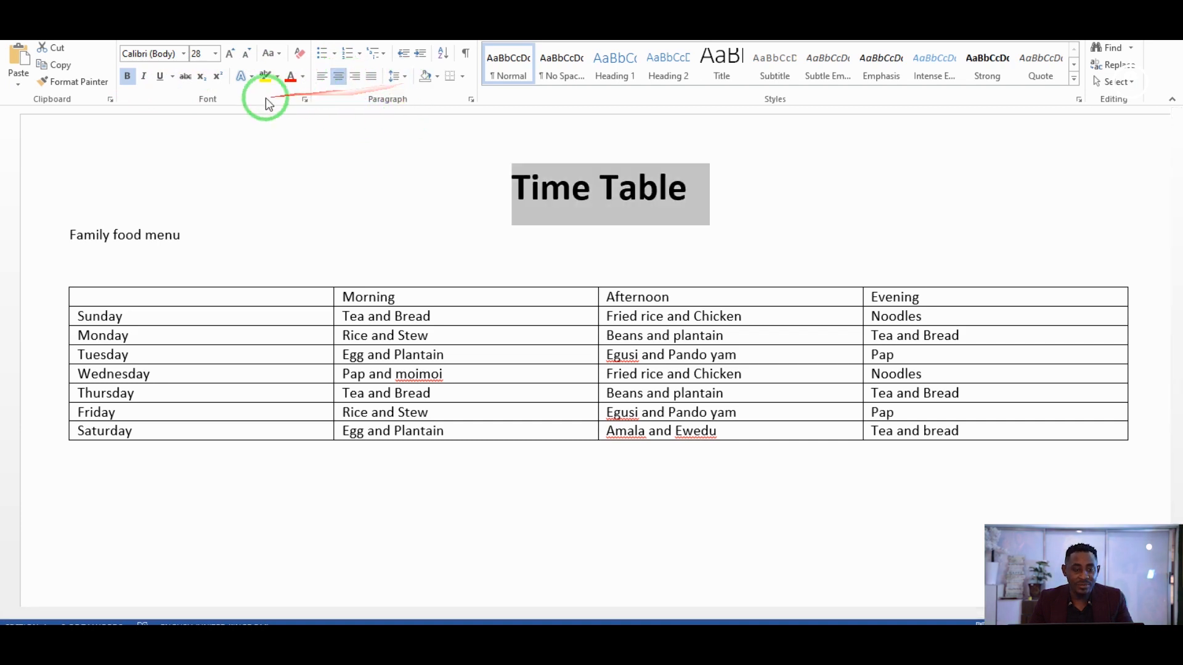
{"action": "left_click", "coordinate": [161, 78]}
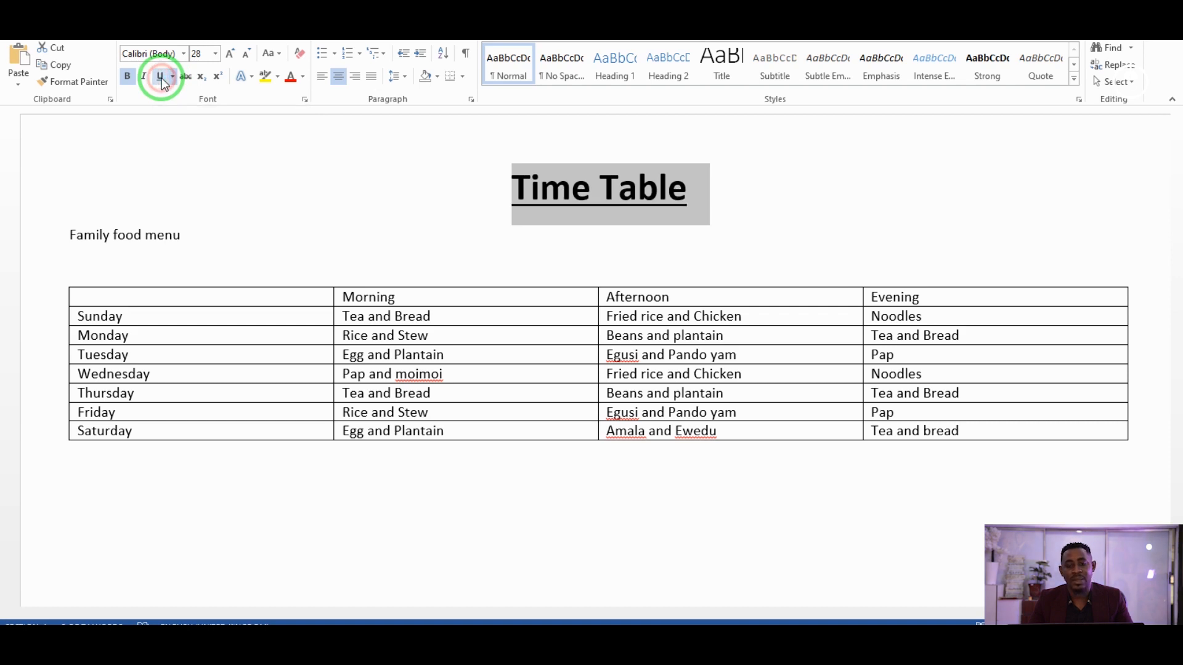
{"action": "left_click_drag", "start_coordinate": [185, 235], "coordinate": [58, 250]}
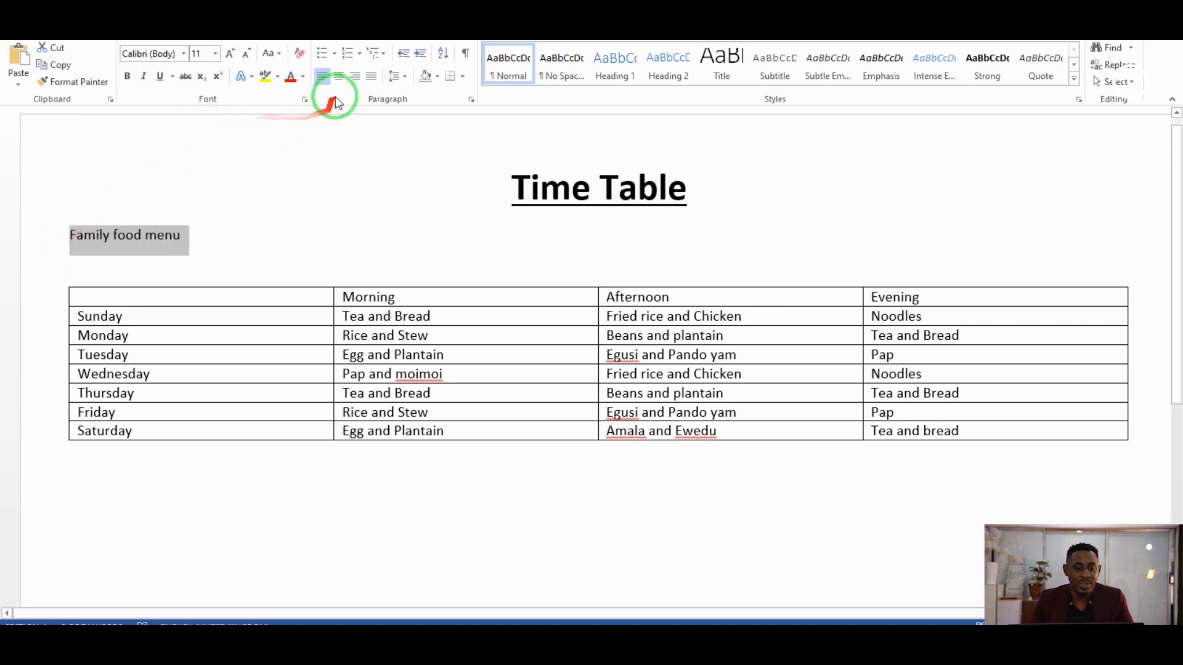
Centre the subheading, set it to 20 pt and change its case to 'Family Food Menu'.
{"action": "left_click", "coordinate": [338, 76]}
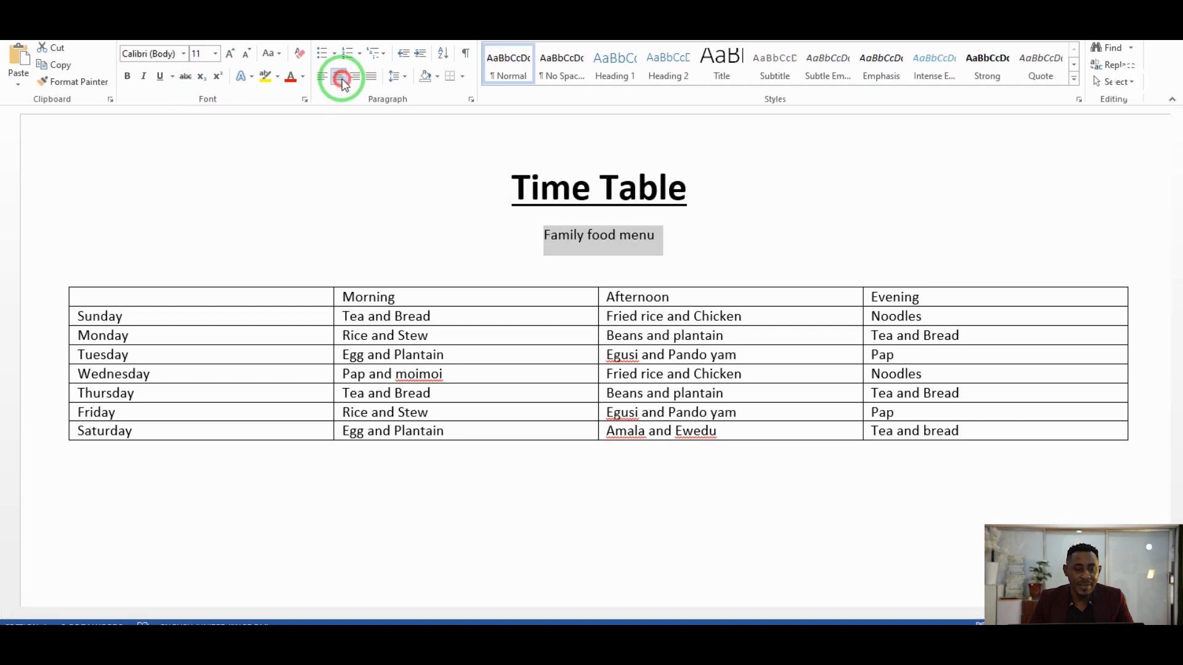
{"action": "left_click", "coordinate": [215, 53]}
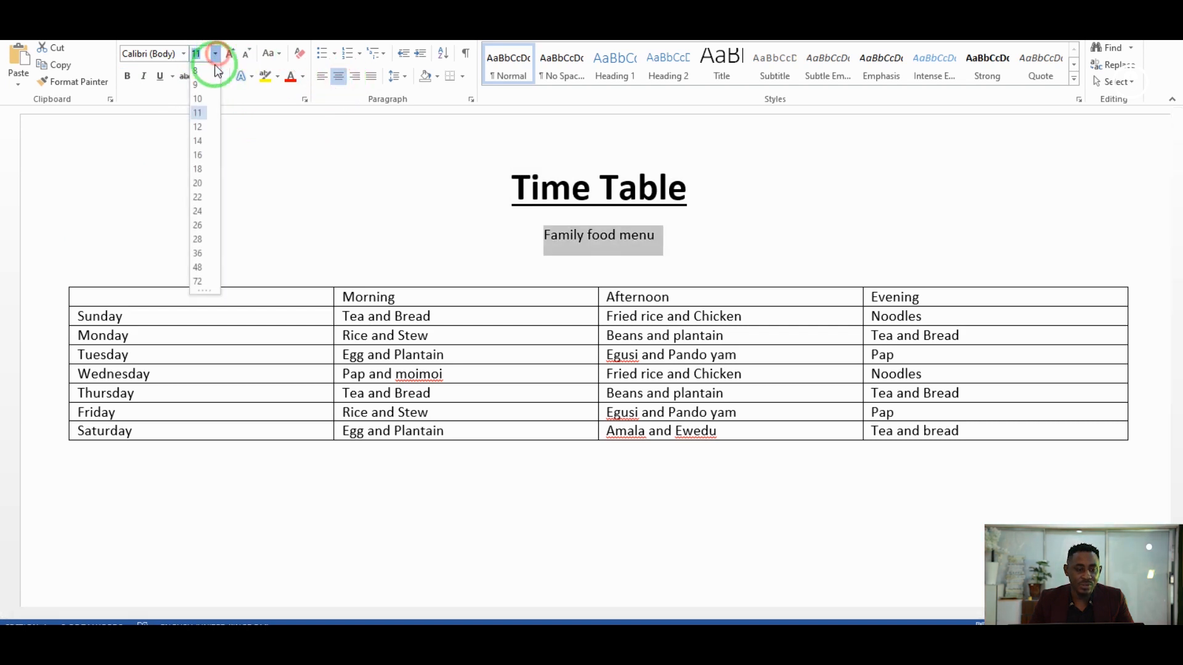
{"action": "left_click", "coordinate": [198, 185]}
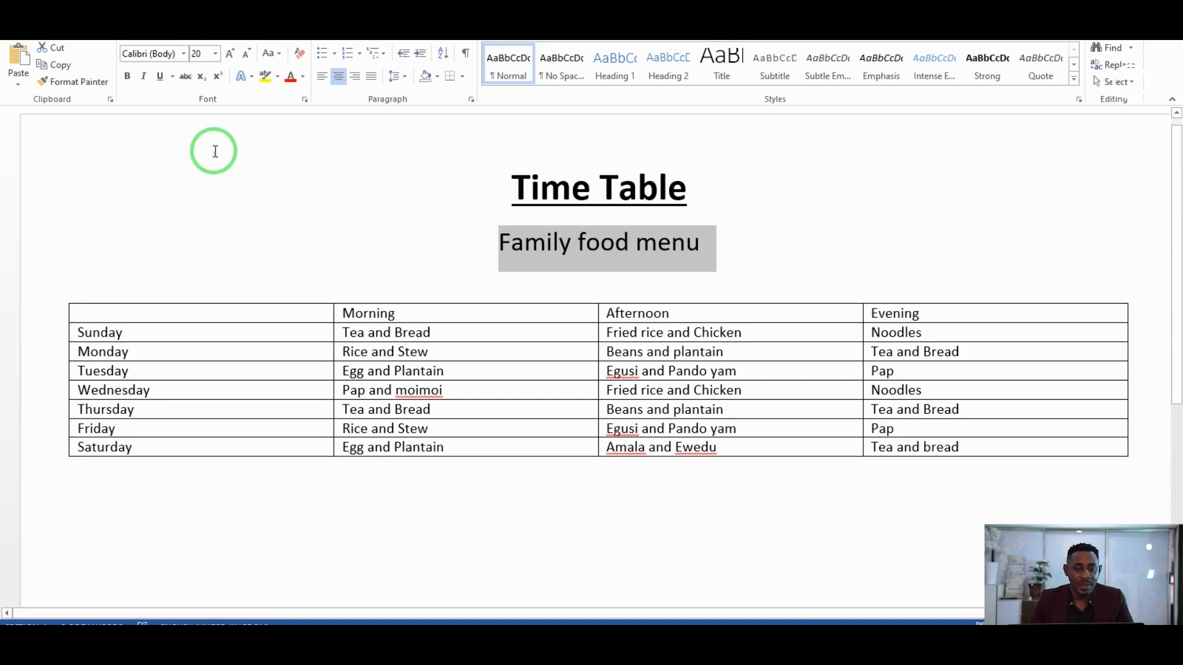
{"action": "left_click", "coordinate": [281, 58]}
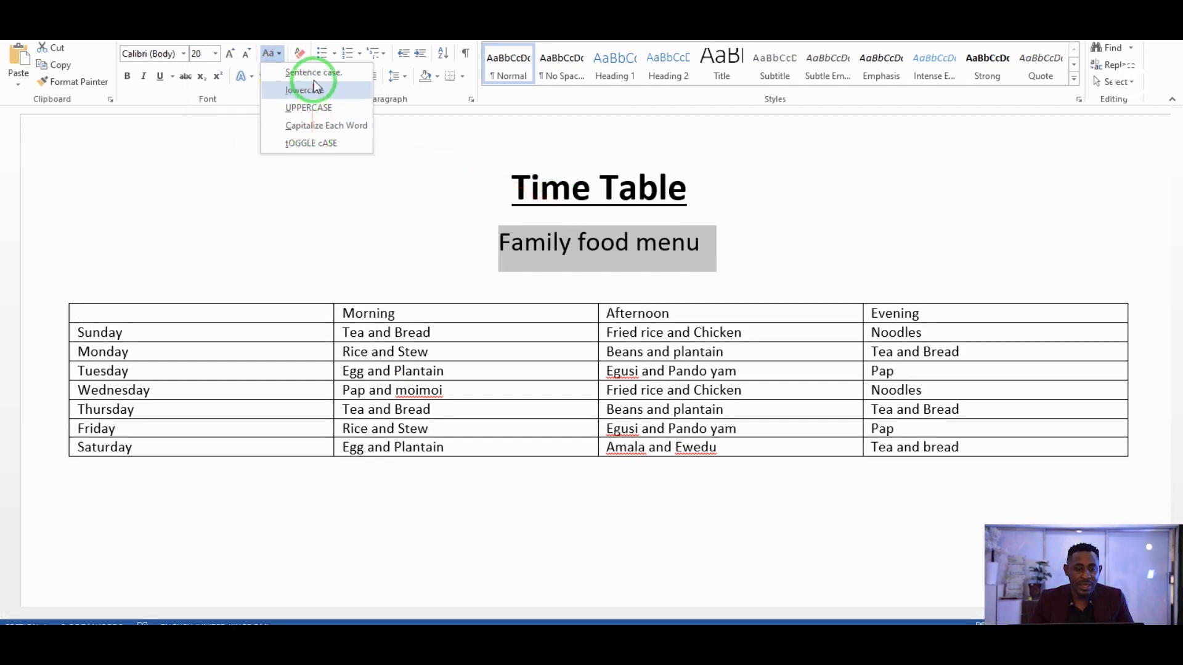
{"action": "left_click", "coordinate": [326, 125]}
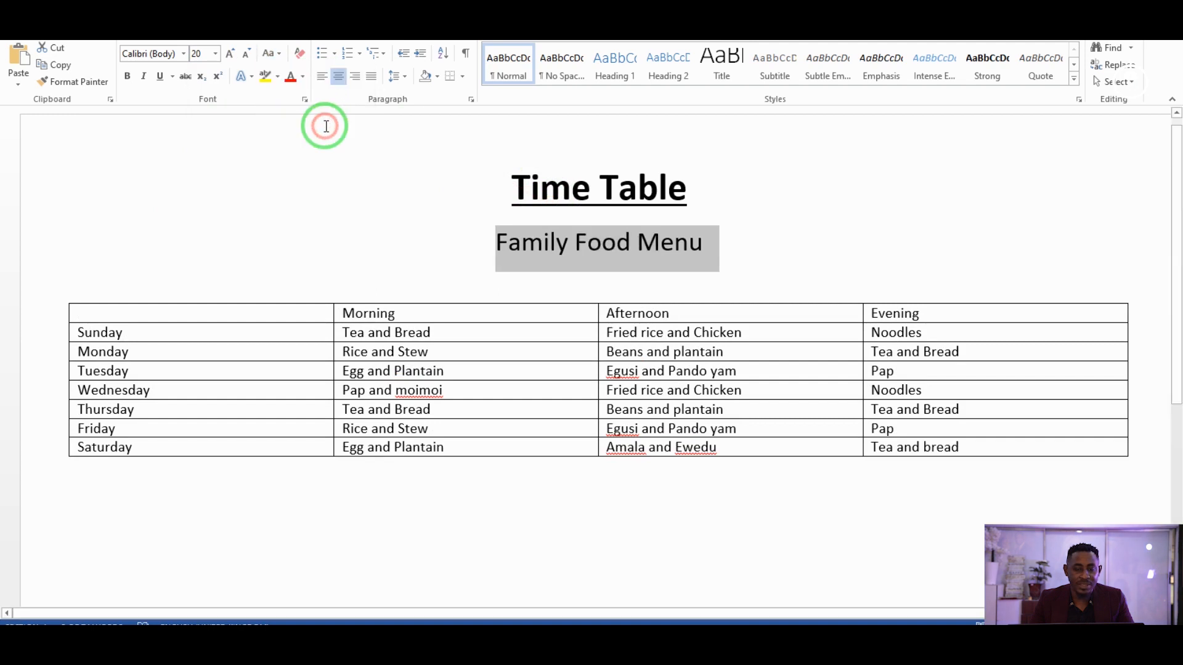
Make 'Family Food Menu' bold and underlined.
{"action": "left_click", "coordinate": [128, 77]}
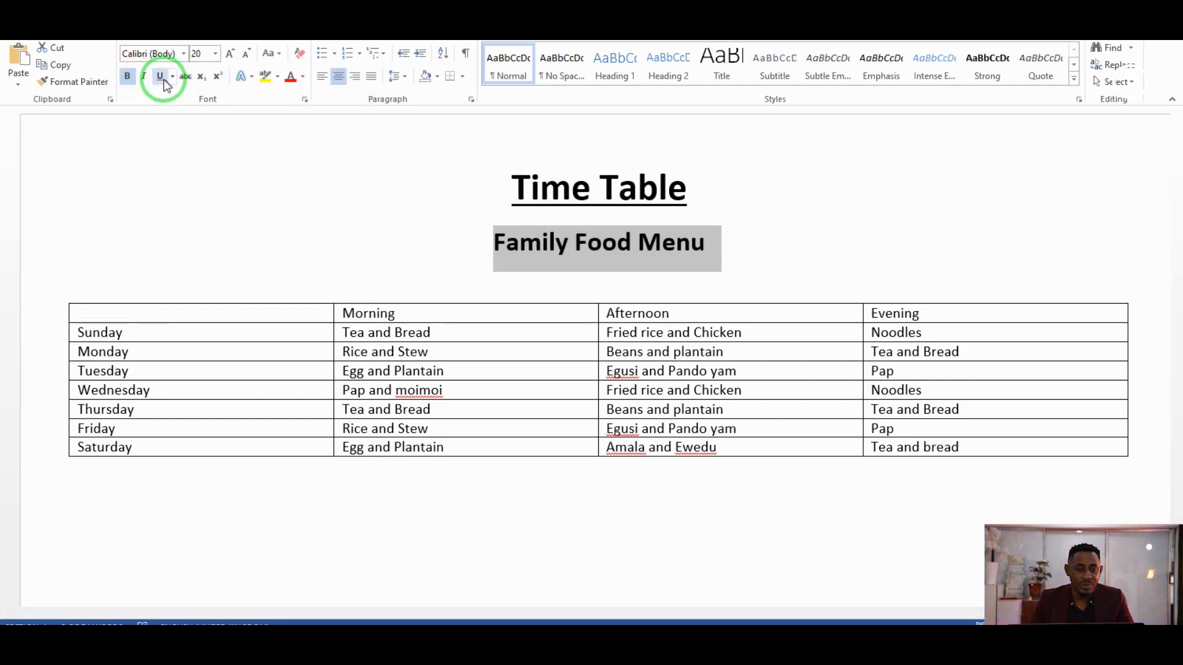
{"action": "left_click", "coordinate": [161, 77]}
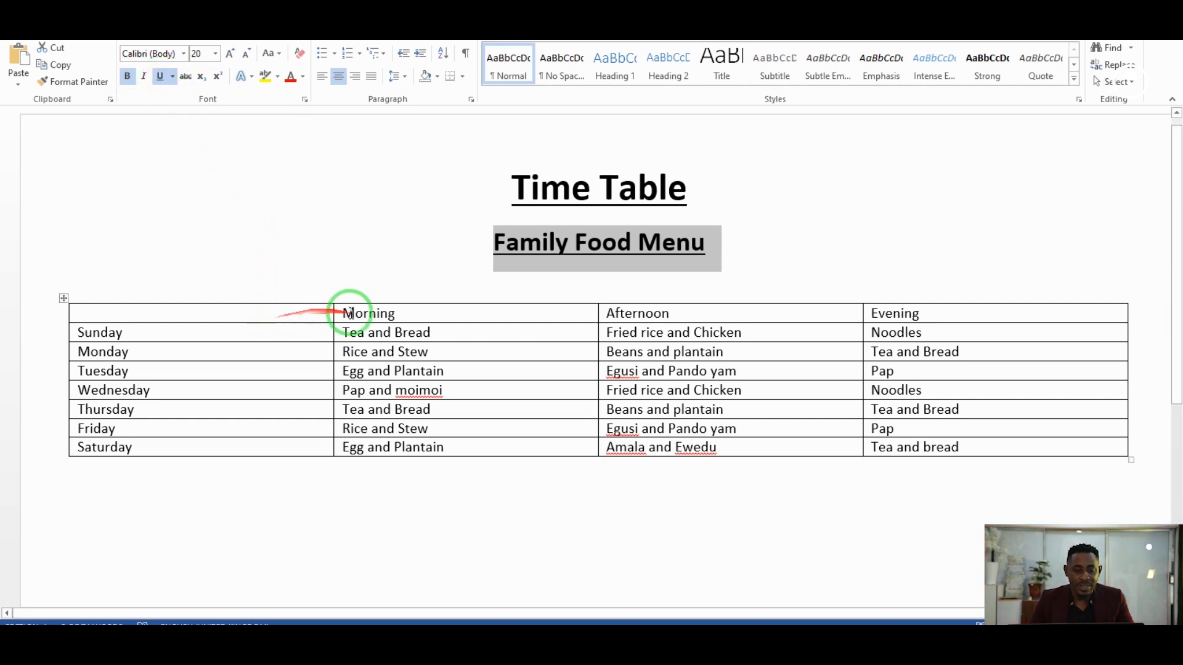
{"action": "left_click_drag", "start_coordinate": [343, 315], "coordinate": [889, 310]}
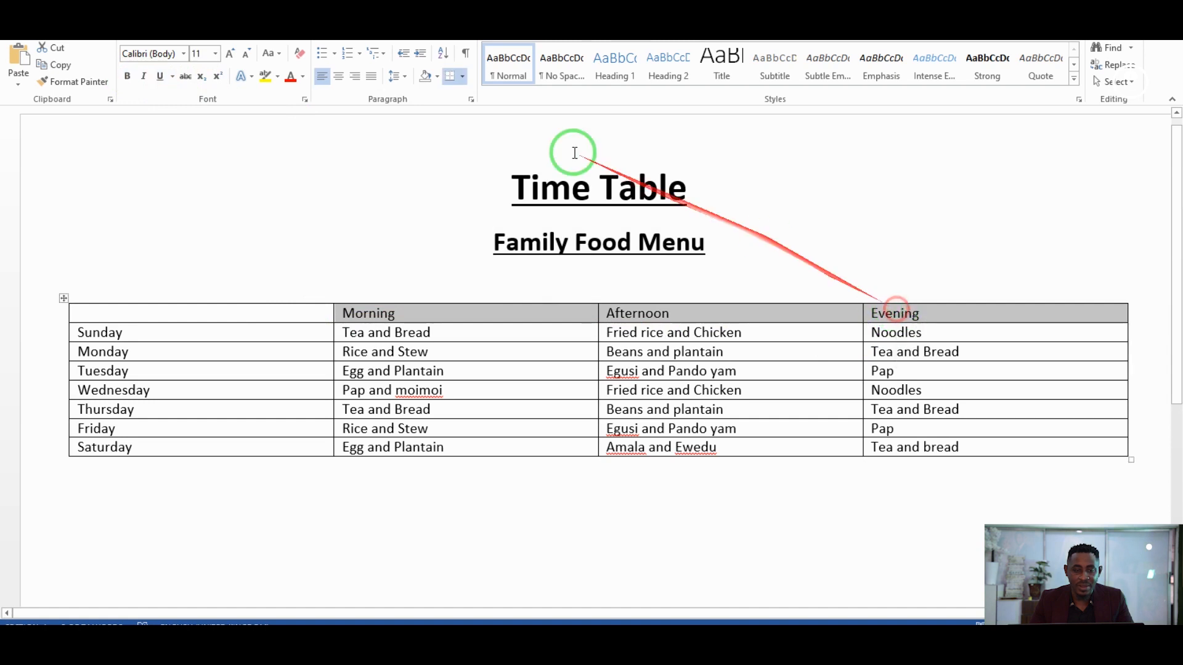
Make the Morning, Afternoon and Evening column headings bold at 14 pt.
{"action": "left_click", "coordinate": [133, 77]}
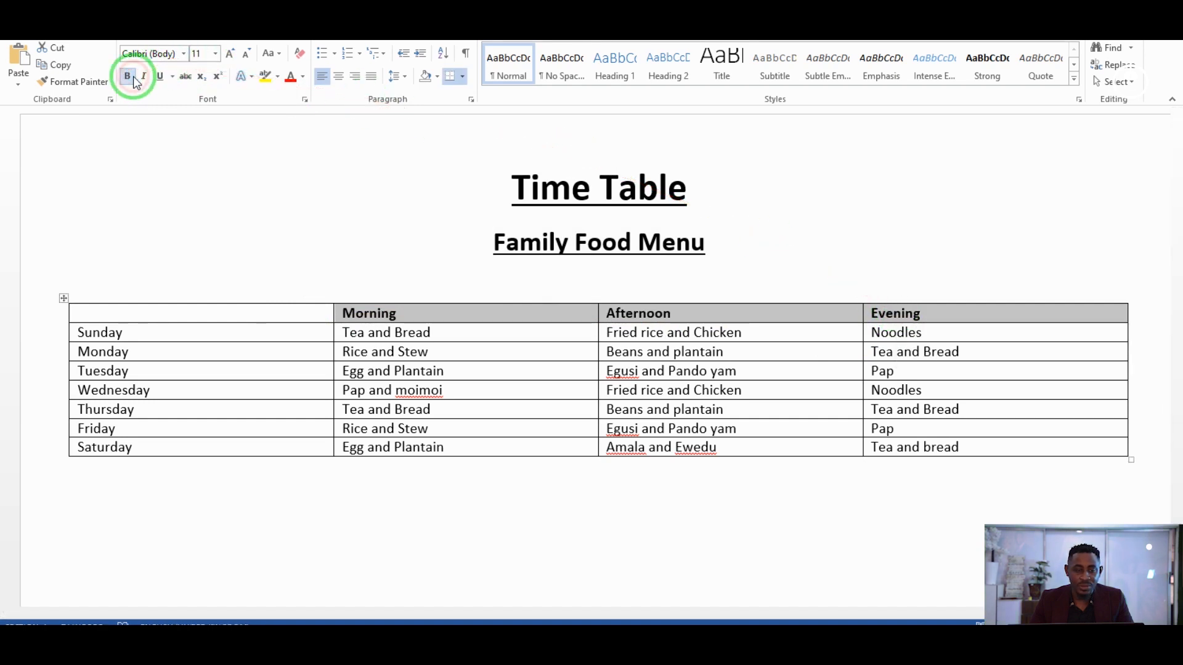
{"action": "left_click", "coordinate": [215, 54]}
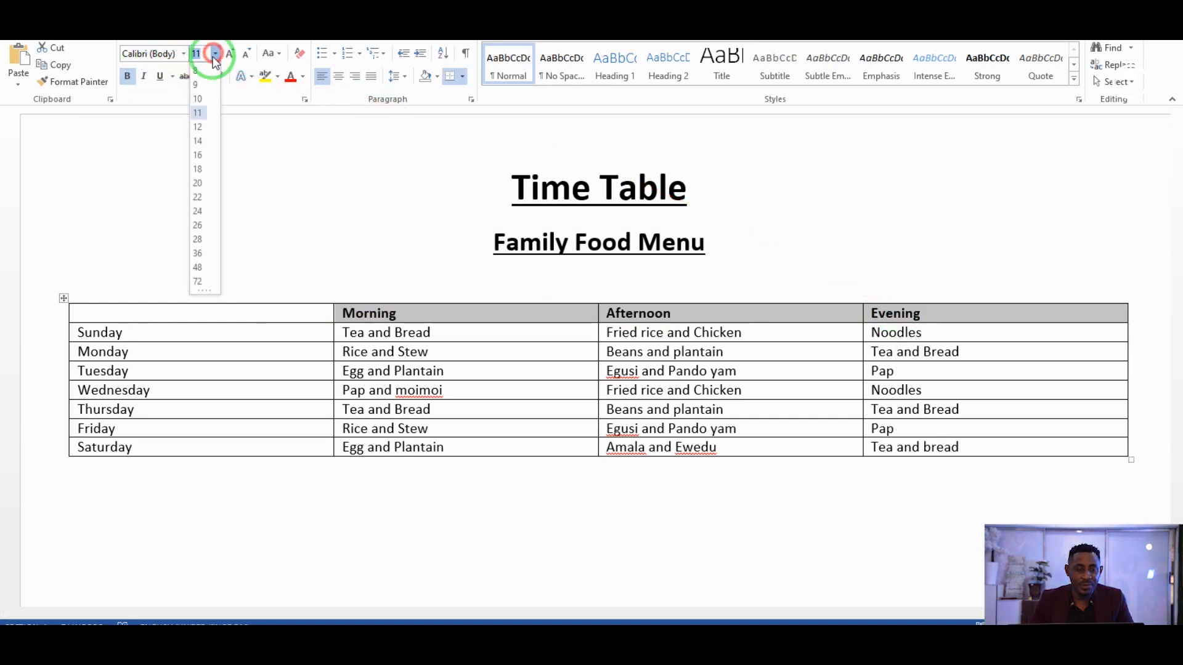
{"action": "left_click", "coordinate": [204, 143]}
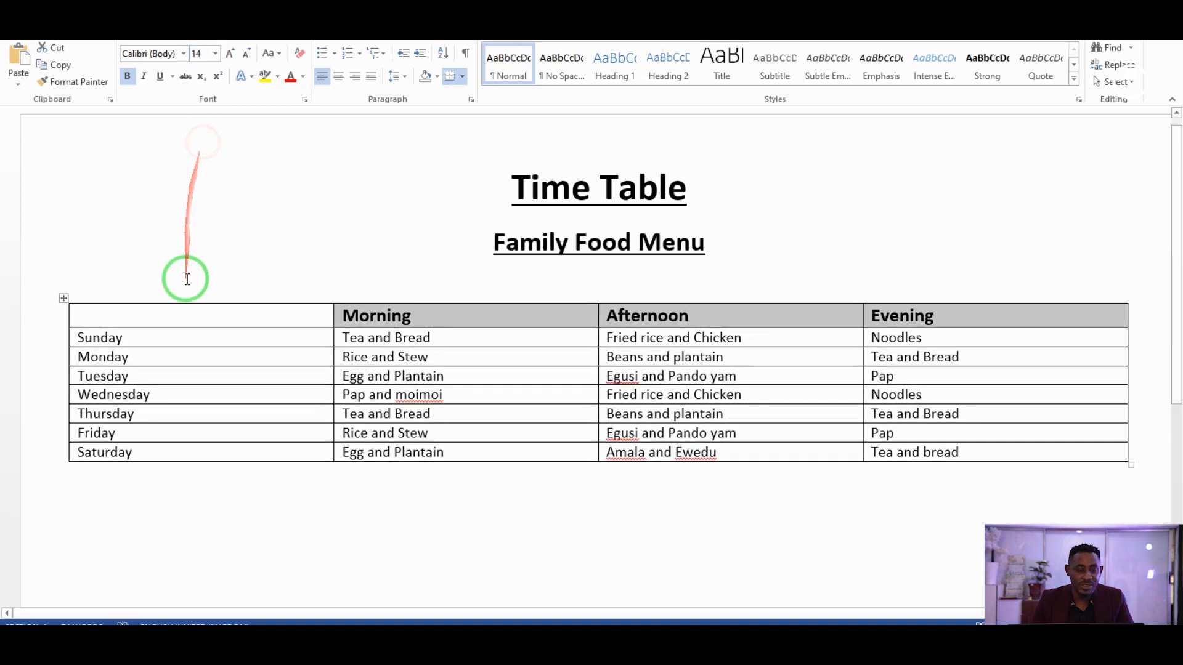
Make the Sunday–Saturday day names in the first column bold at 14 pt.
{"action": "left_click_drag", "start_coordinate": [191, 450], "coordinate": [98, 339]}
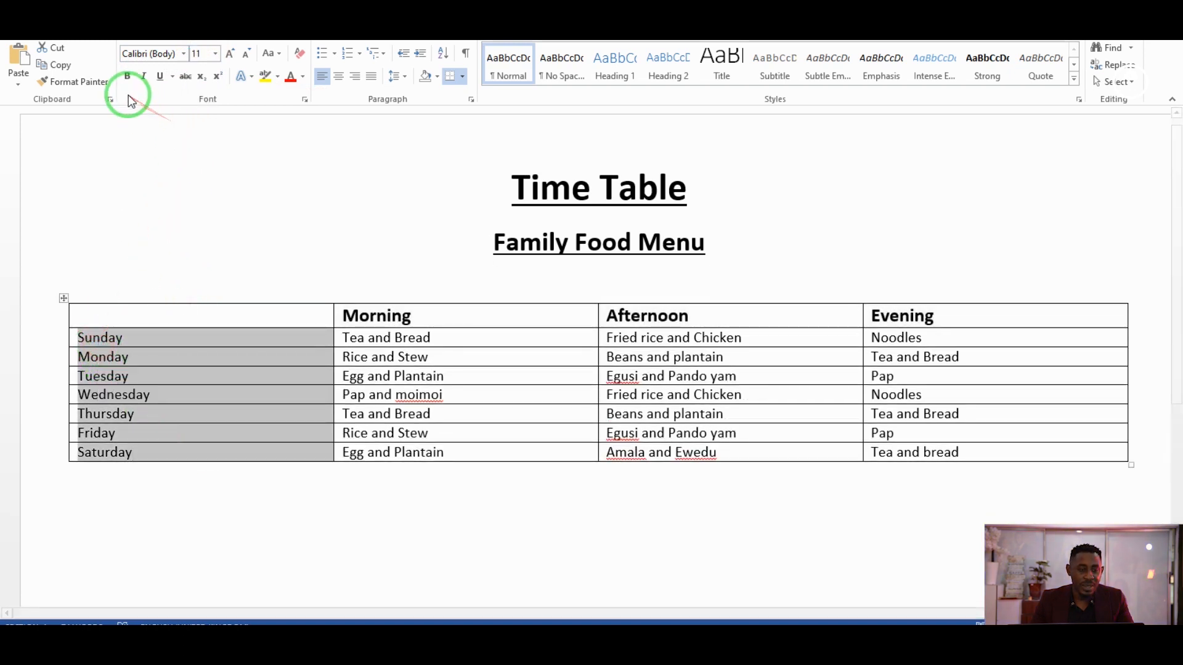
{"action": "left_click", "coordinate": [127, 76]}
{"action": "left_click", "coordinate": [227, 56]}
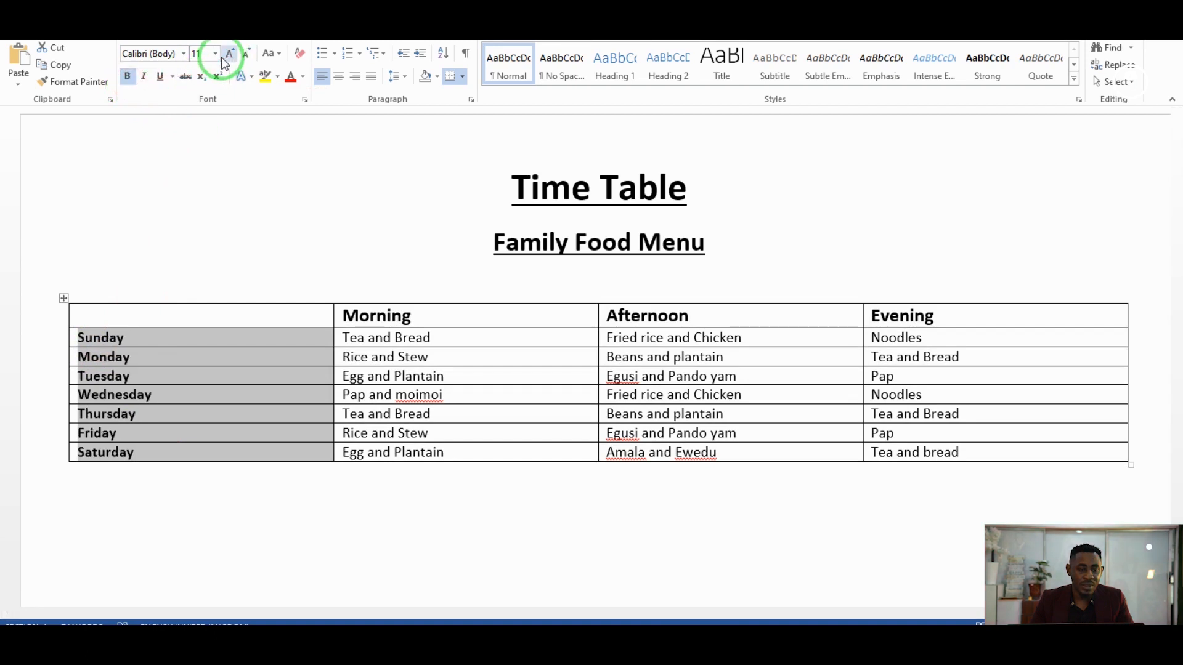
{"action": "left_click", "coordinate": [216, 57]}
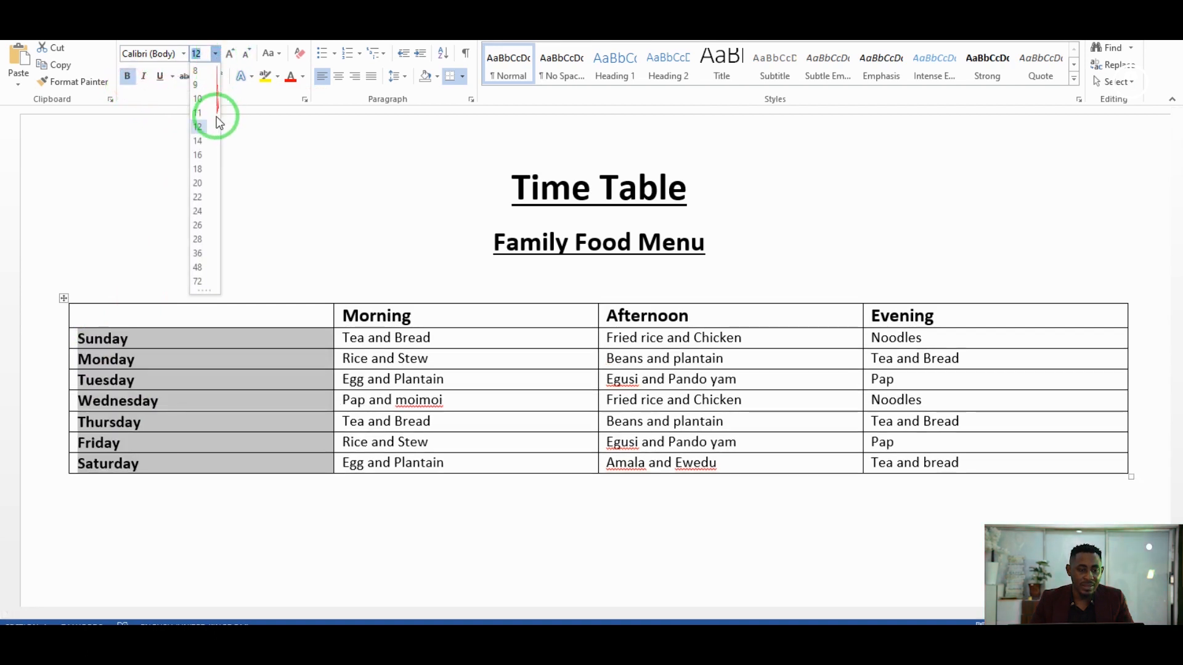
{"action": "left_click", "coordinate": [203, 142]}
{"action": "left_click_drag", "start_coordinate": [212, 275], "coordinate": [202, 308]}
Type 'Days and Period' in the empty top-left cell and format it bold at 14 pt.
{"action": "left_click", "coordinate": [199, 314]}
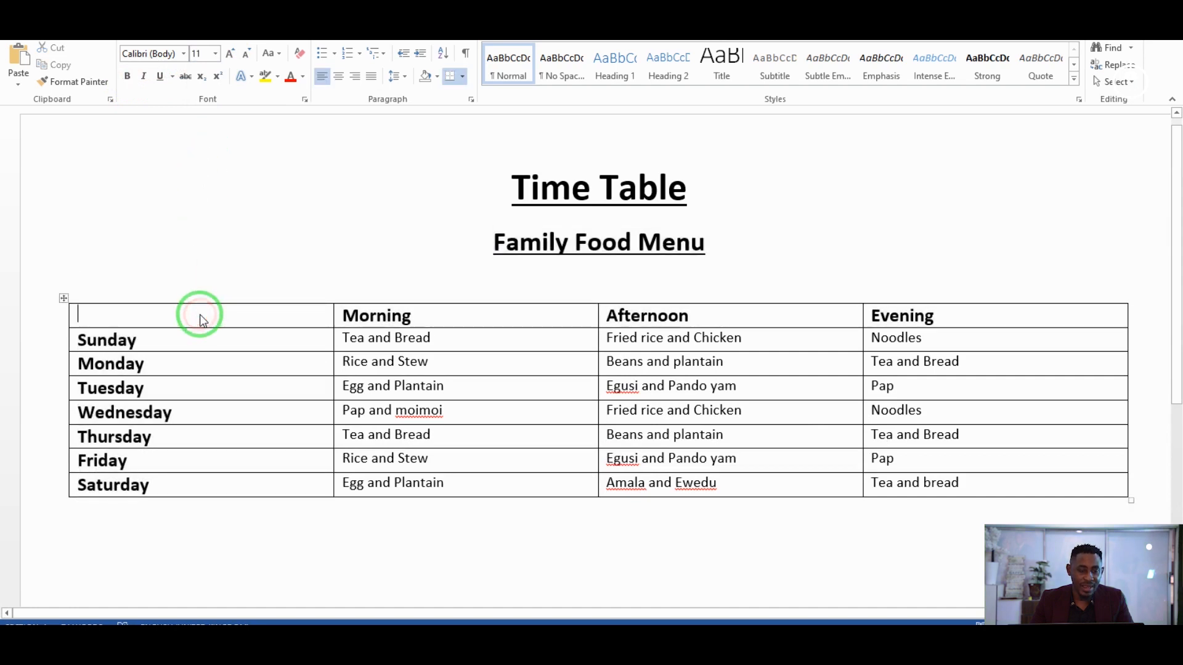
{"action": "type", "text": "Days and Per"}
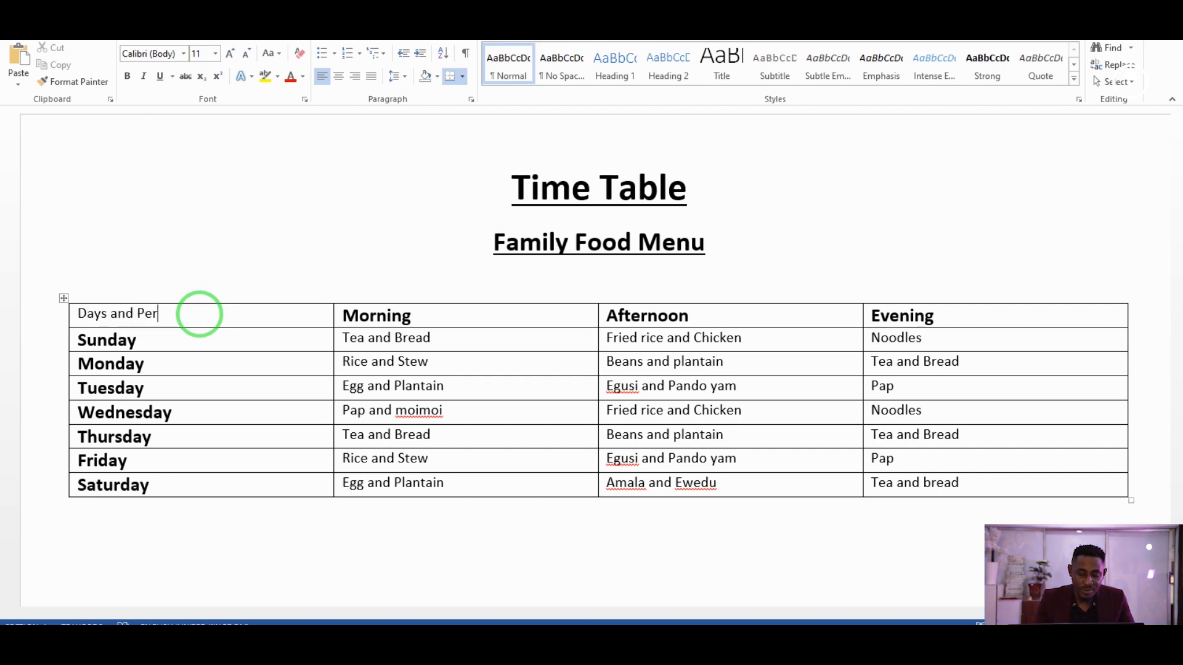
{"action": "key", "text": "shift+Left"}
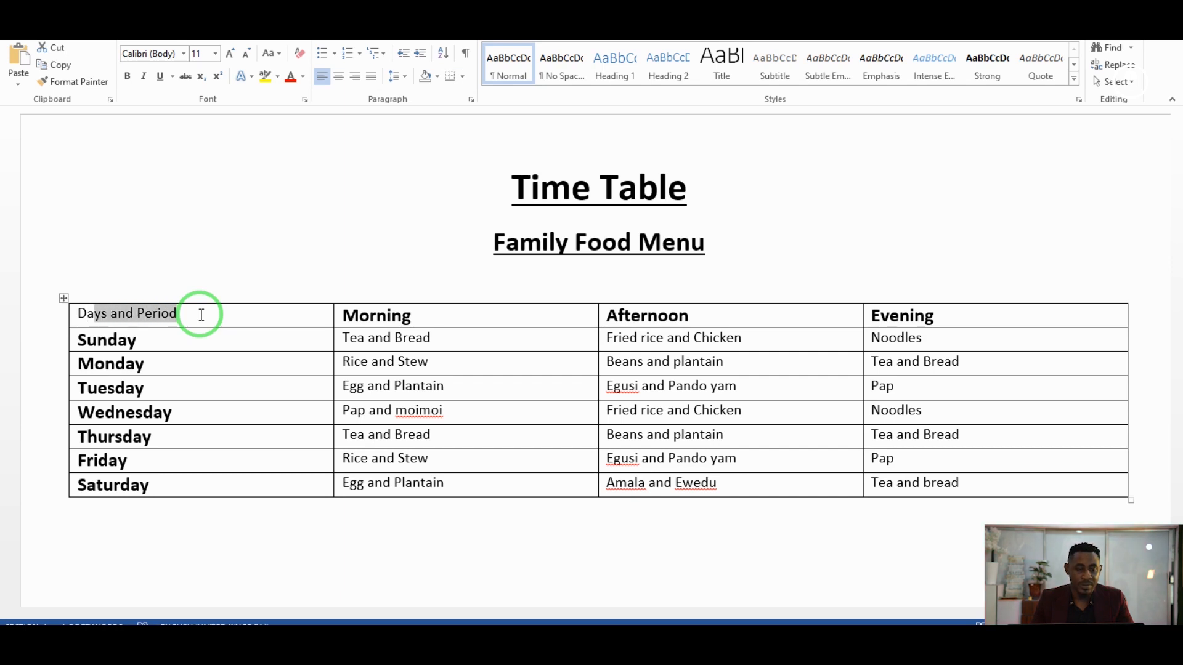
{"action": "key", "text": "shift+Left"}
{"action": "key", "text": "shift+Left"}
{"action": "key", "text": "ctrl+b"}
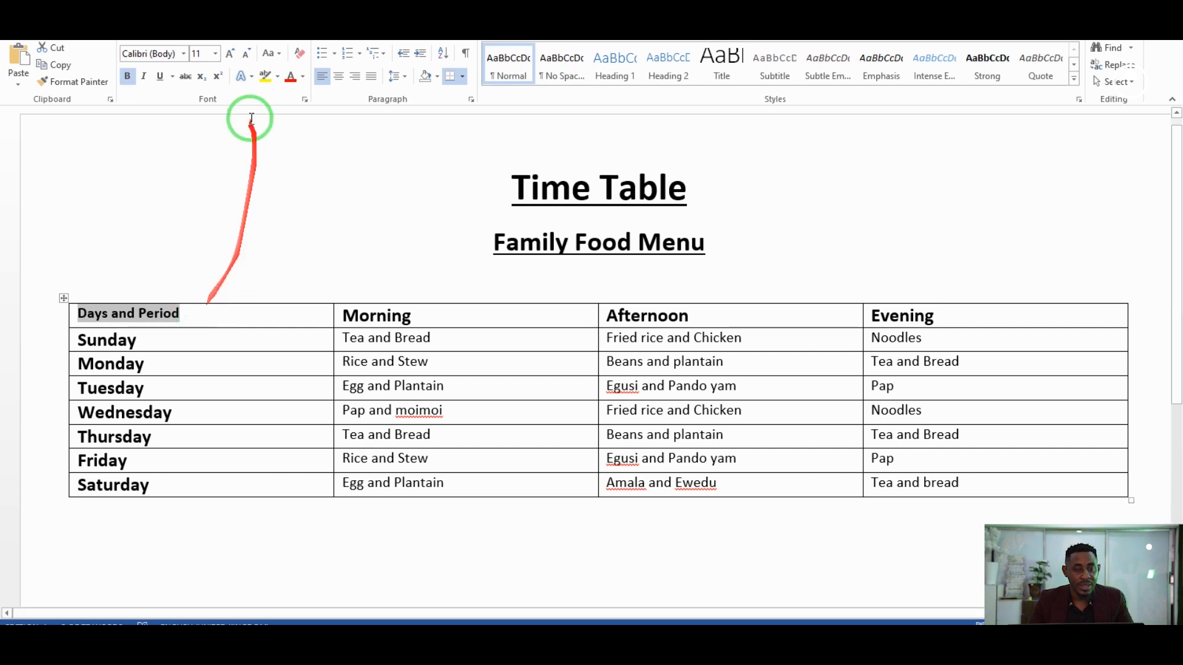
{"action": "left_click", "coordinate": [228, 58]}
{"action": "left_click", "coordinate": [228, 59]}
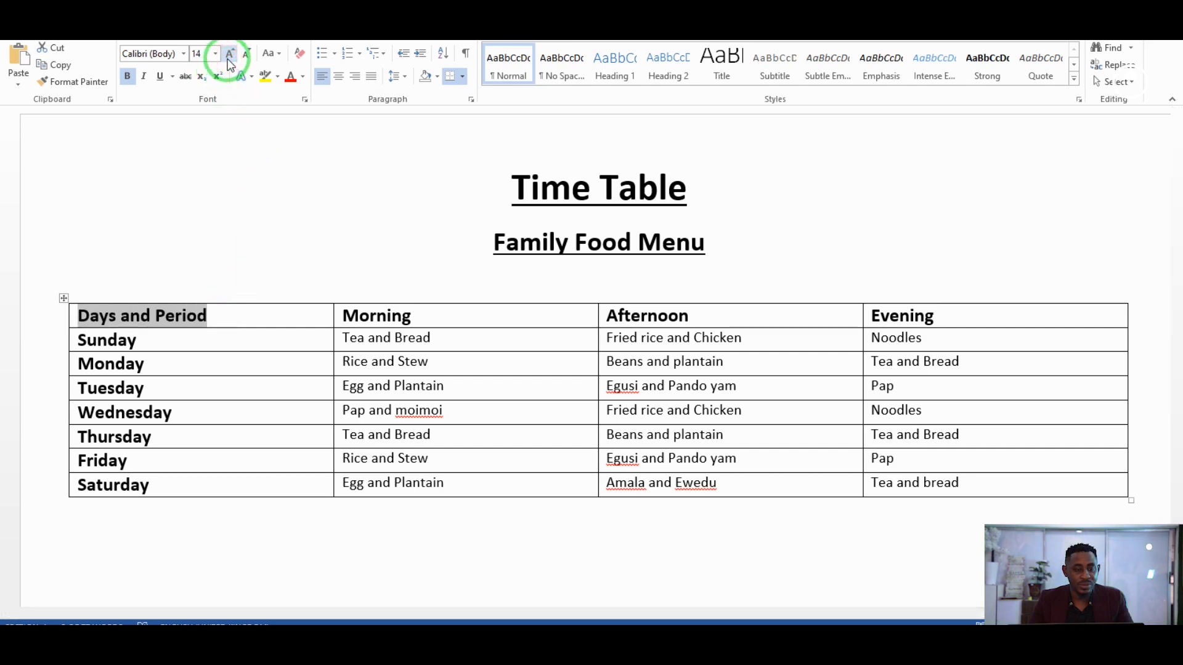
{"action": "left_click", "coordinate": [256, 265]}
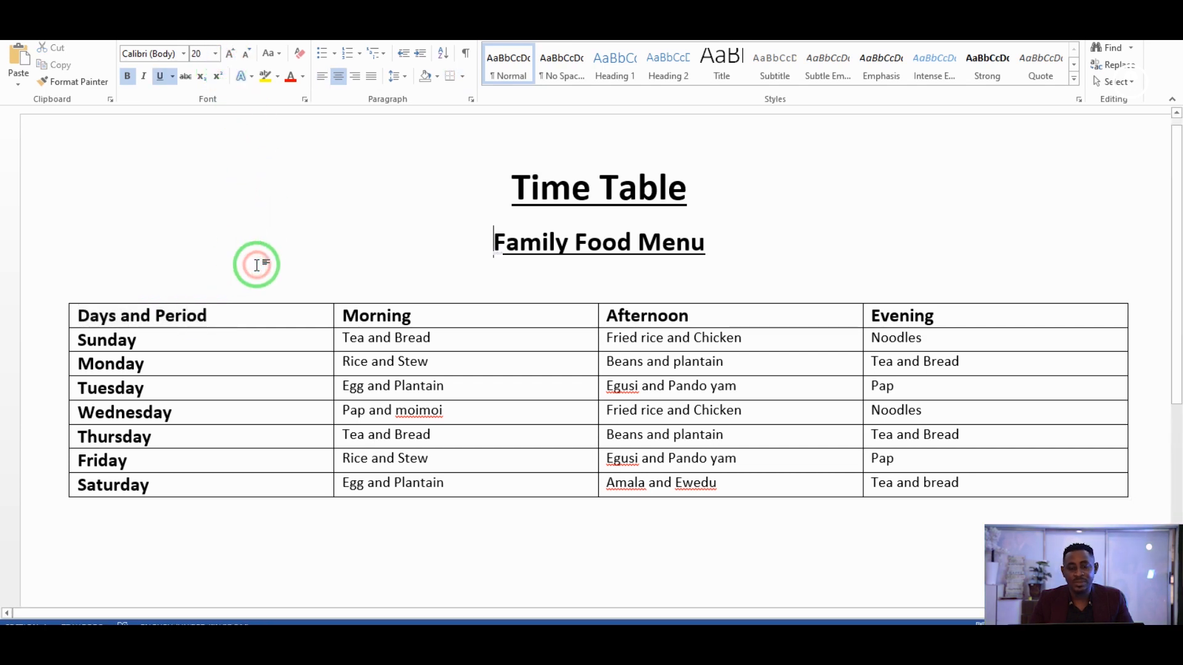